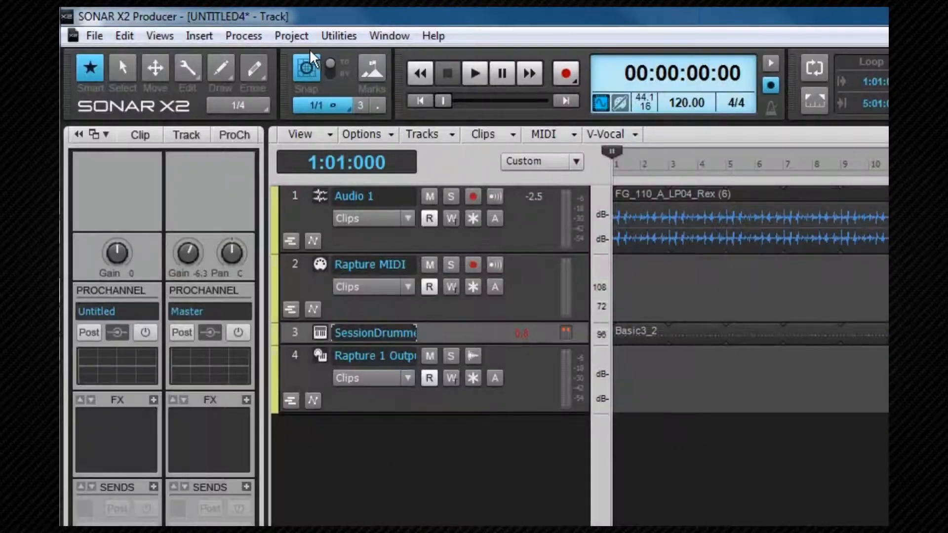
left_click(188, 23)
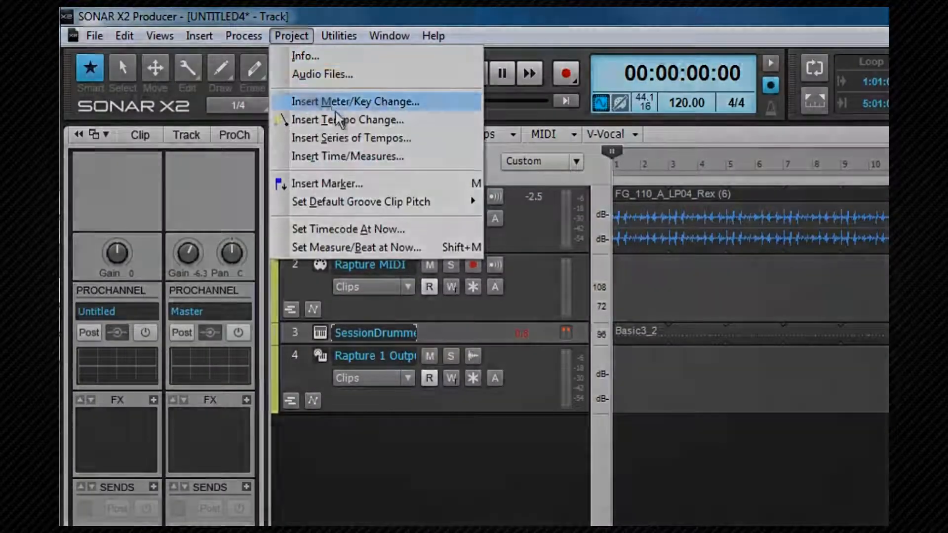
left_click(341, 120)
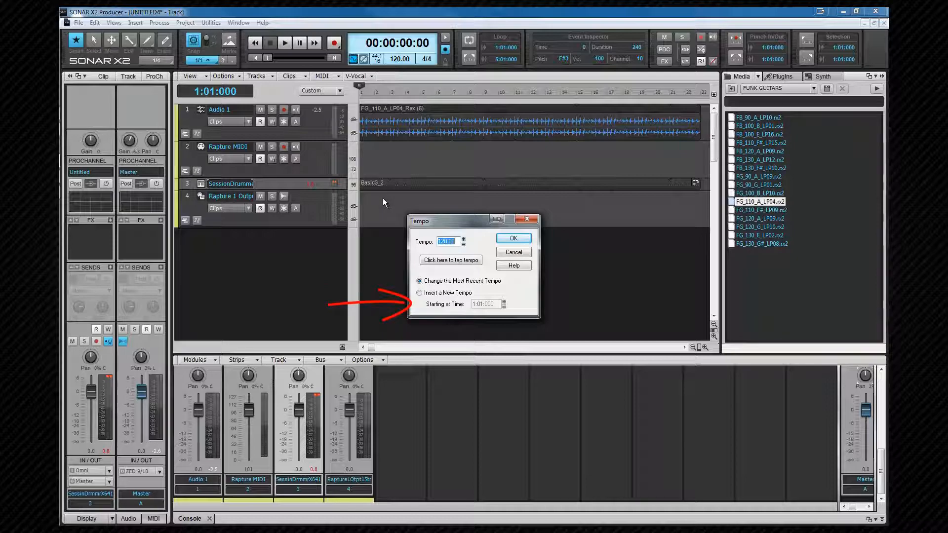
key("Escape")
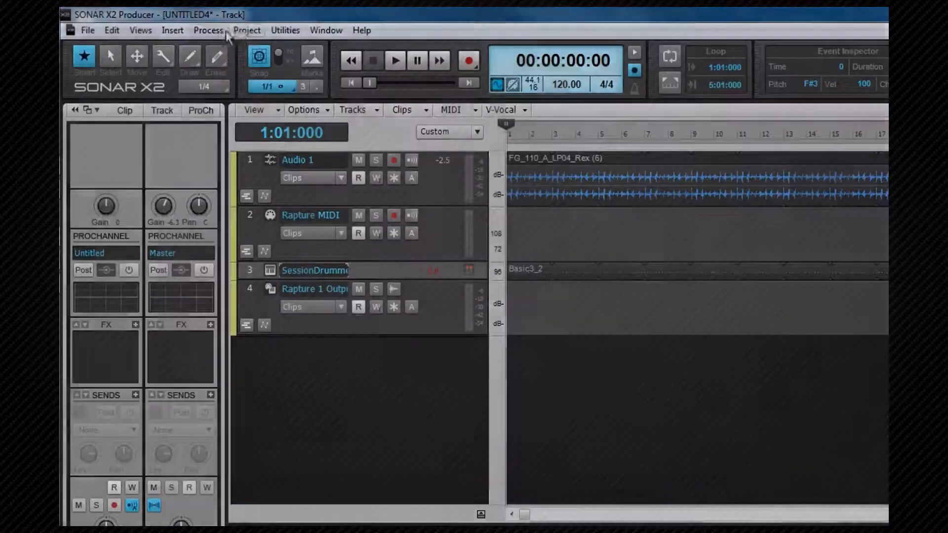
Insert a series of tempos from 100 to 140, running from 1:01:000 through measure 10, and play the project.
left_click(185, 22)
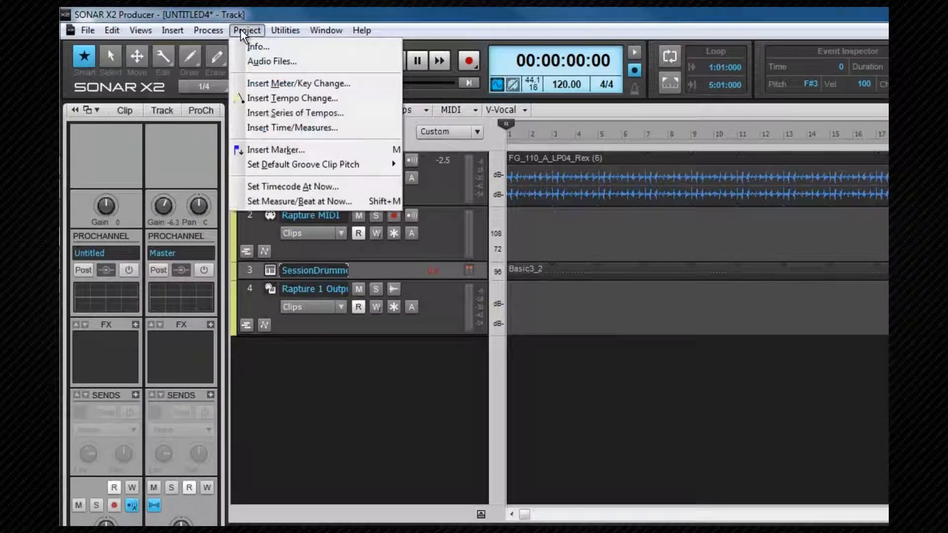
left_click(271, 112)
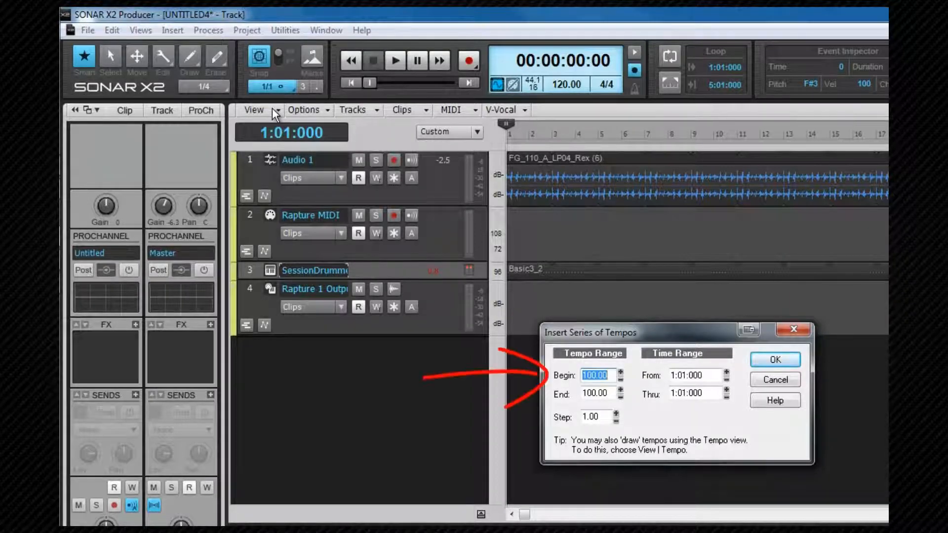
key("Tab")
type("140")
left_click(710, 376)
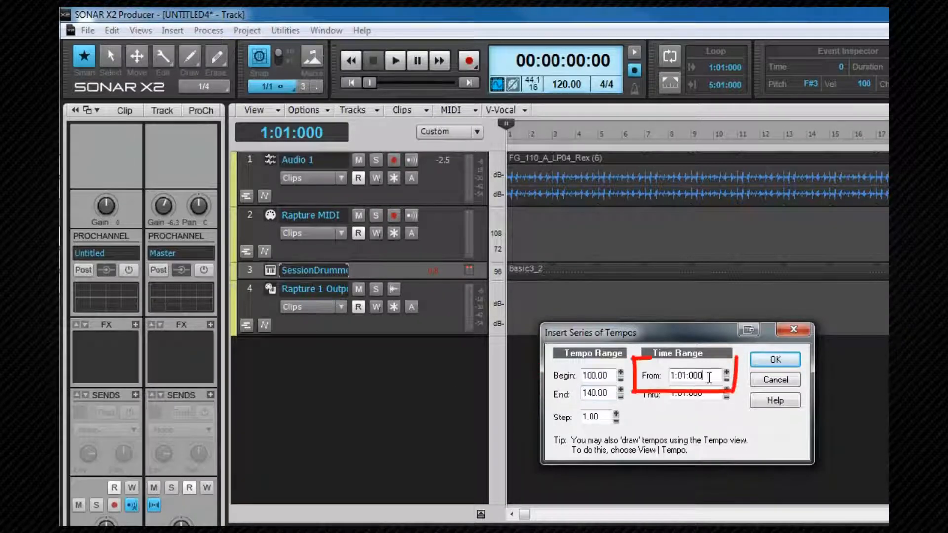
key("Tab")
type("10")
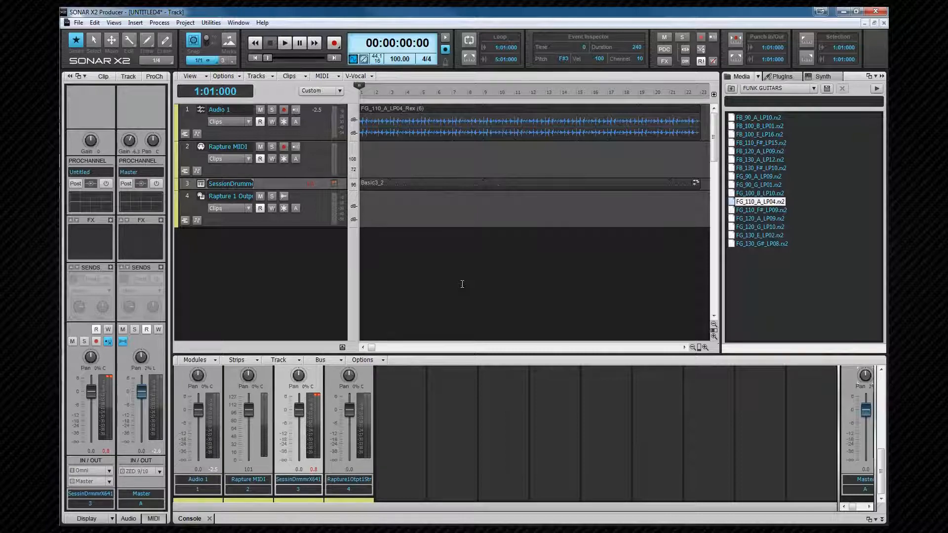
key("space")
In the Tempo view, with snap resolution at 1/4, draw a freehand wavy tempo curve from about measure 10 to measure 21.
left_click(118, 24)
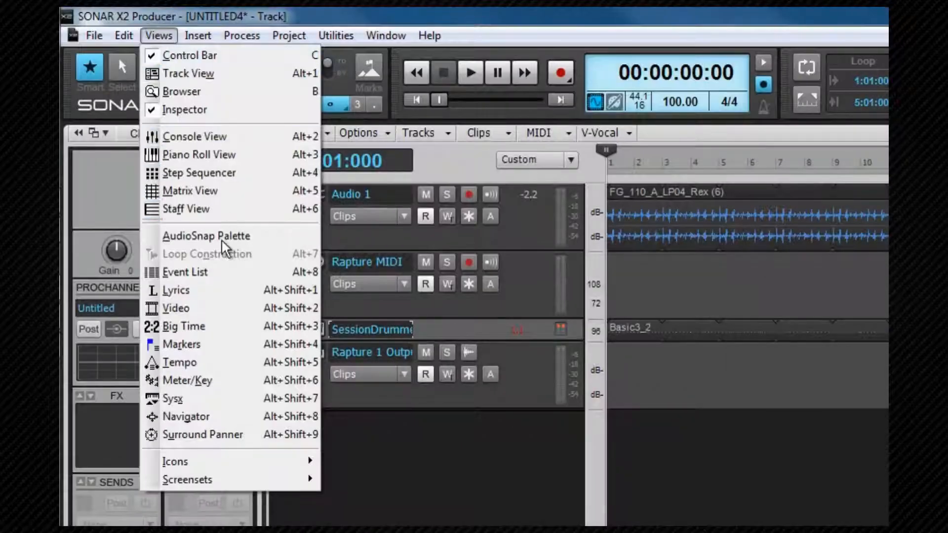
left_click(216, 368)
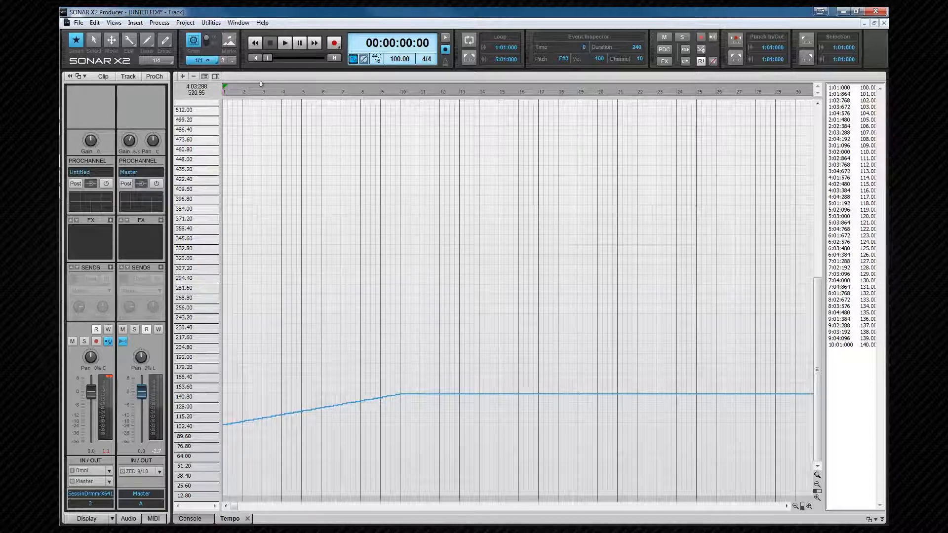
left_click(211, 61)
left_click(213, 108)
mouse_move(402, 392)
left_mouse_down()
mouse_move(452, 357)
mouse_move(508, 427)
mouse_move(645, 377)
left_mouse_up()
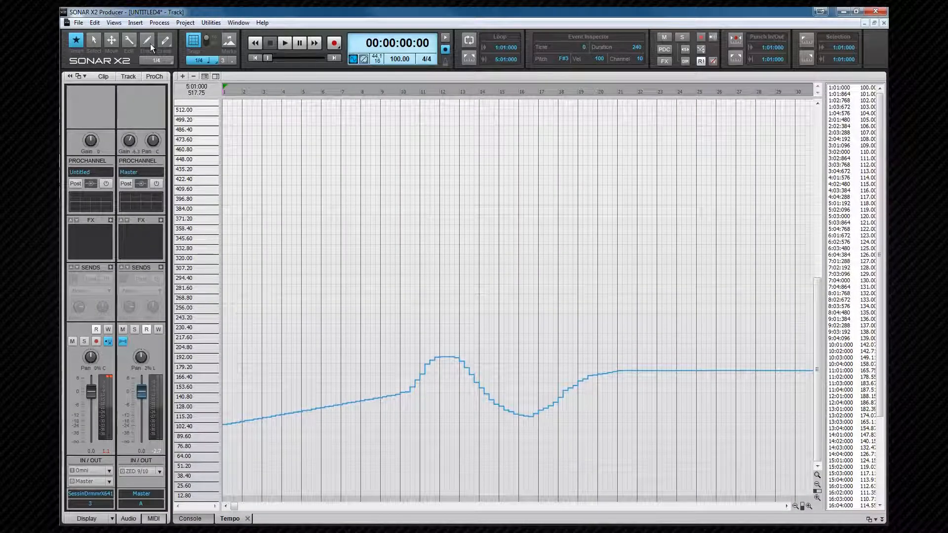
Draw straight tempo lines rising to about 230 at measure 17 and falling to about 155 near measure 22, and return to the Smart tool.
right_click(150, 43)
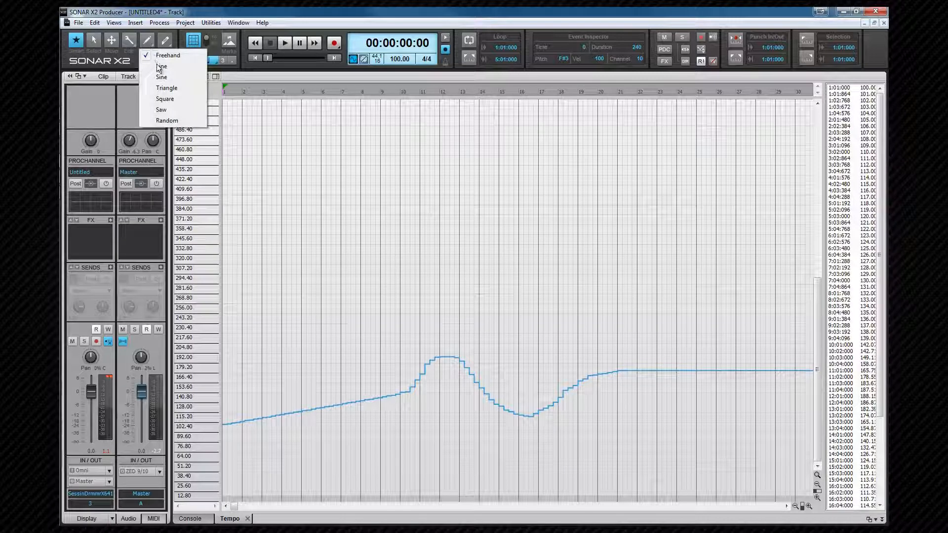
left_click(158, 65)
left_click_drag(418, 389, 648, 384)
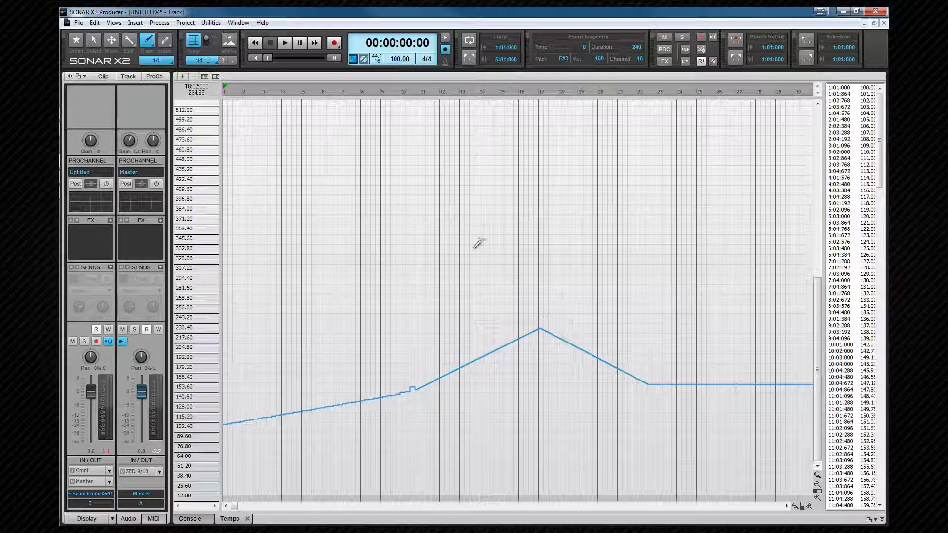
left_click(75, 40)
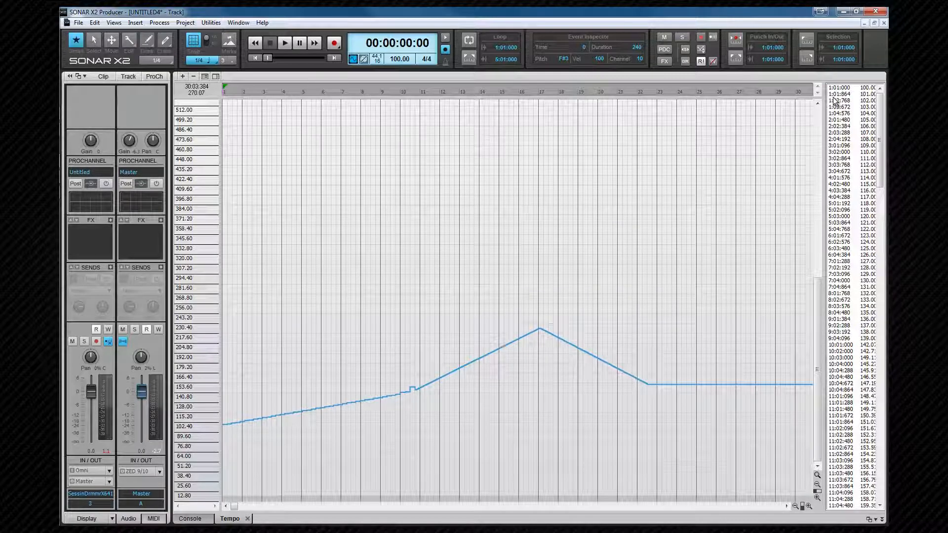
Delete the individual tempo entries at 6:02:576, 6:04:384 and 7:02:192 from the tempo list.
left_click(839, 94)
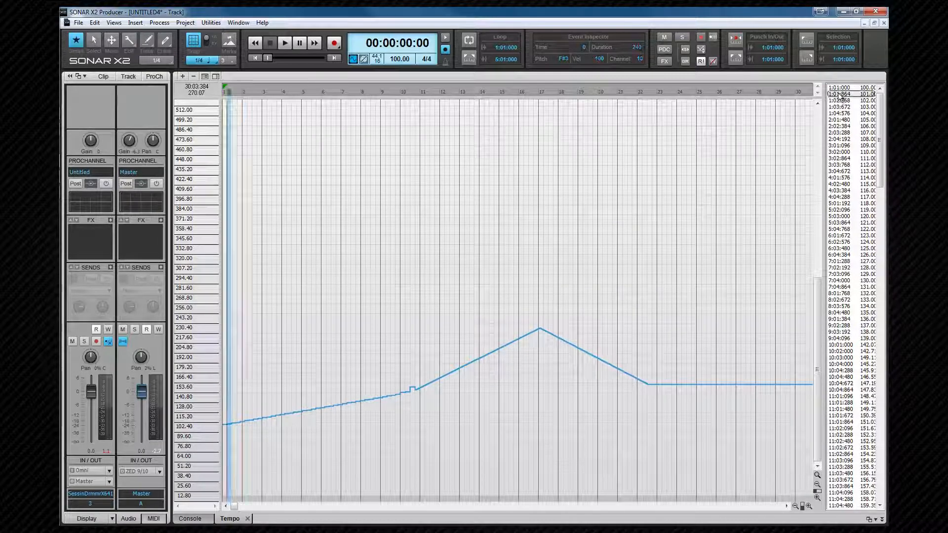
left_click(841, 243)
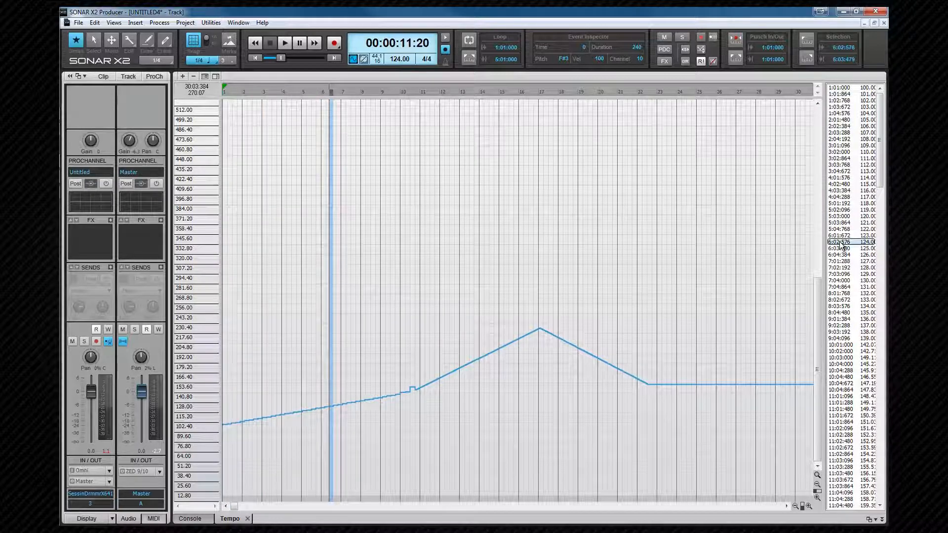
left_click(841, 254, "ctrl")
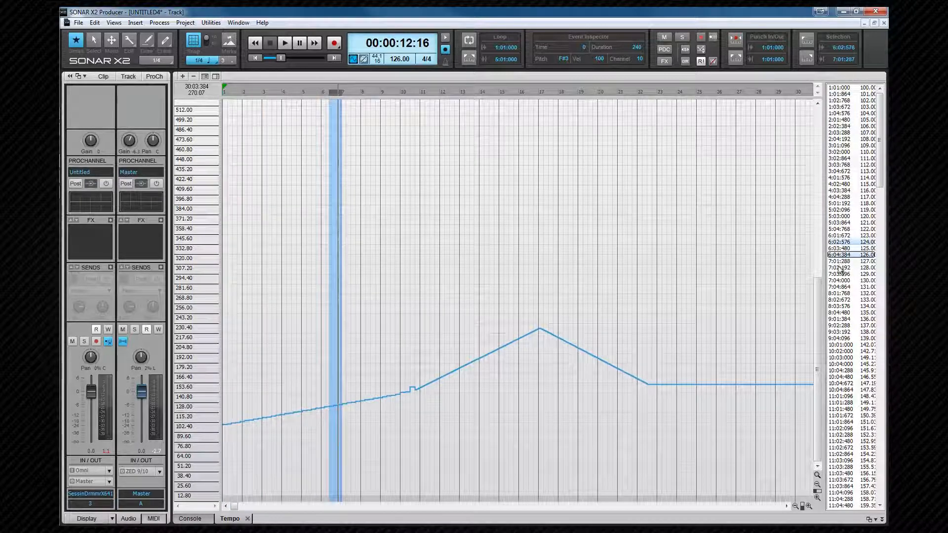
left_click(841, 268, "ctrl")
key("Delete")
Delete the consecutive range of tempo entries between 1:02:768 and 10:04:288 from the tempo list.
left_click(839, 338)
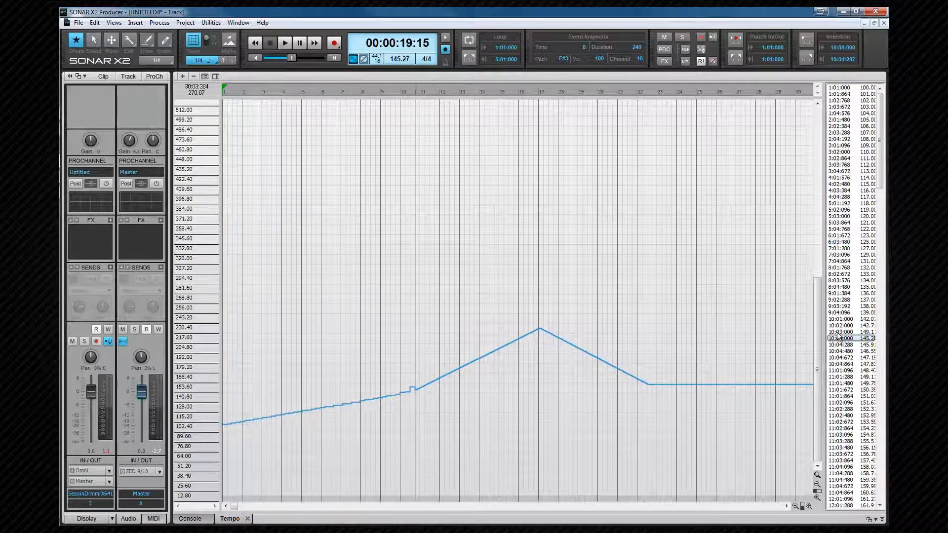
left_click(840, 101, "shift")
key("Delete")
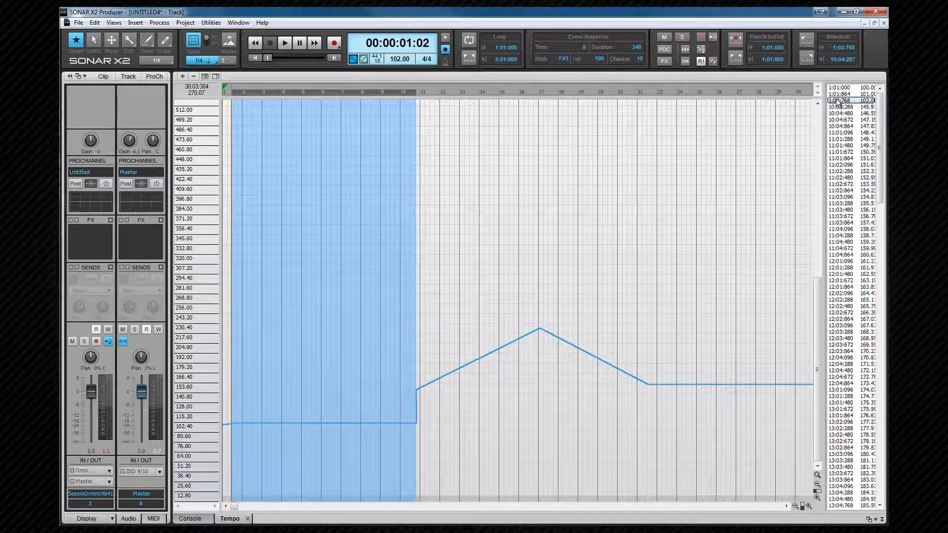
View the edit settings of the 1:02:768 tempo entry without changing them, and delete all entries in the tempo list.
double_click(839, 101)
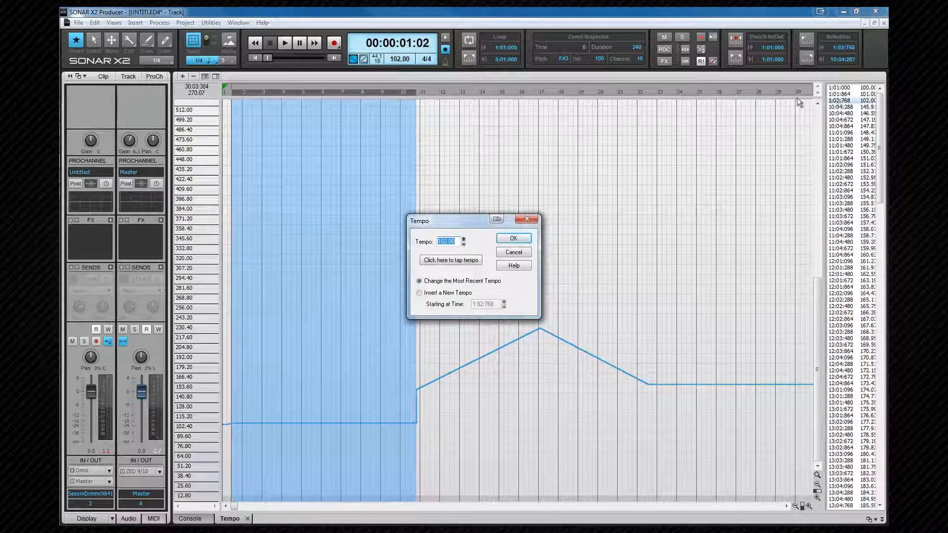
left_click(514, 252)
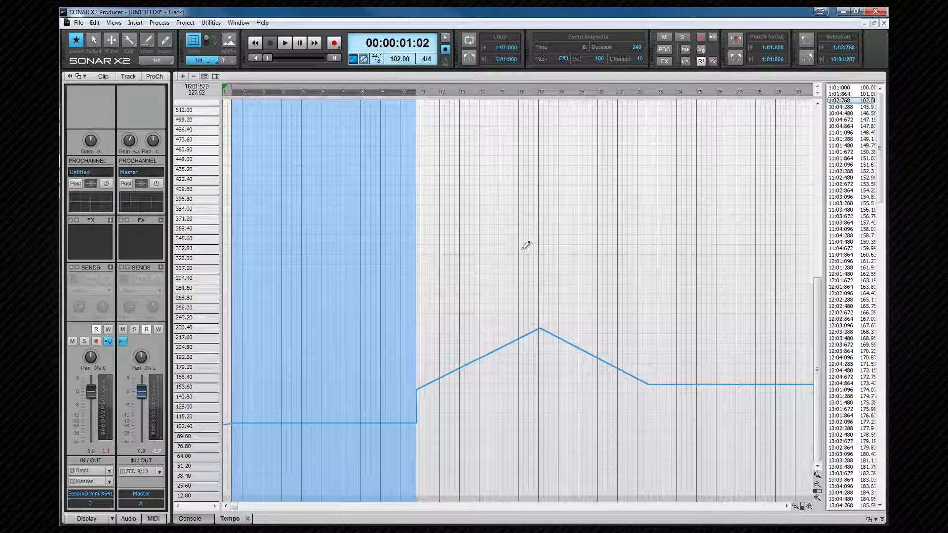
key("ctrl+a")
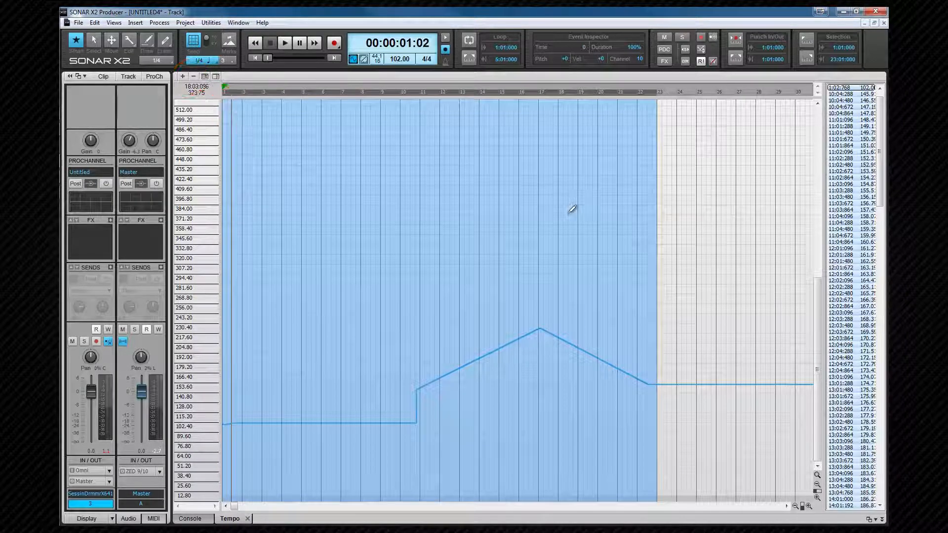
key("Delete")
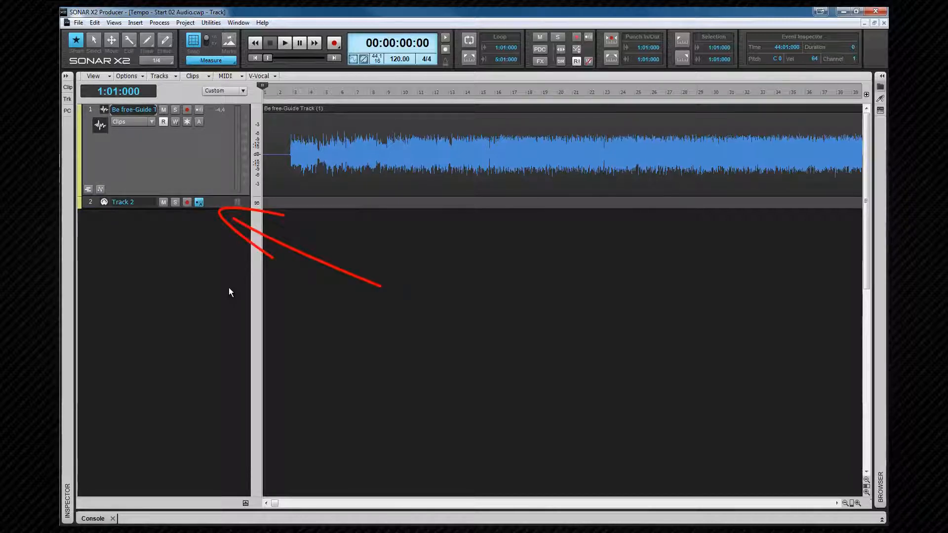
Arm Track 2, record a MIDI reference part against the guide track, and apply Fit Improvisation to it.
left_click(187, 202)
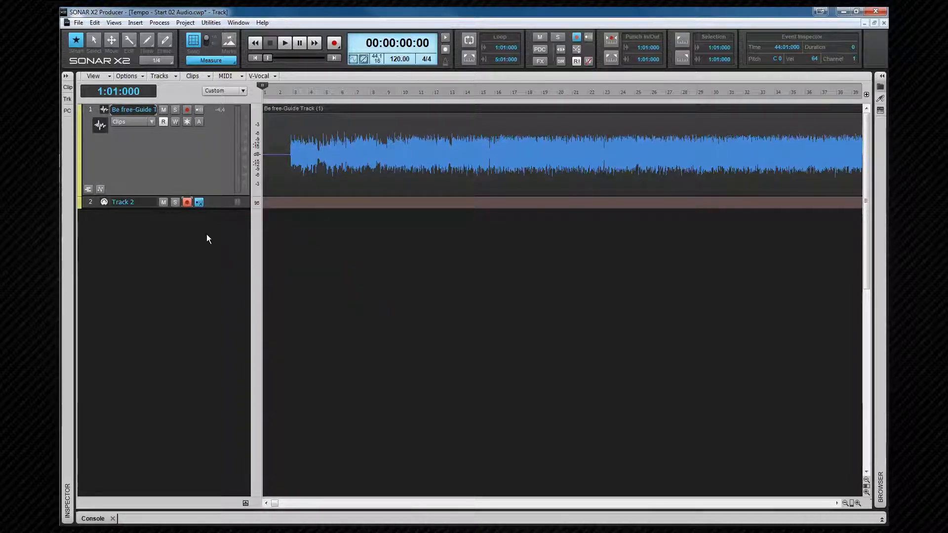
key("r")
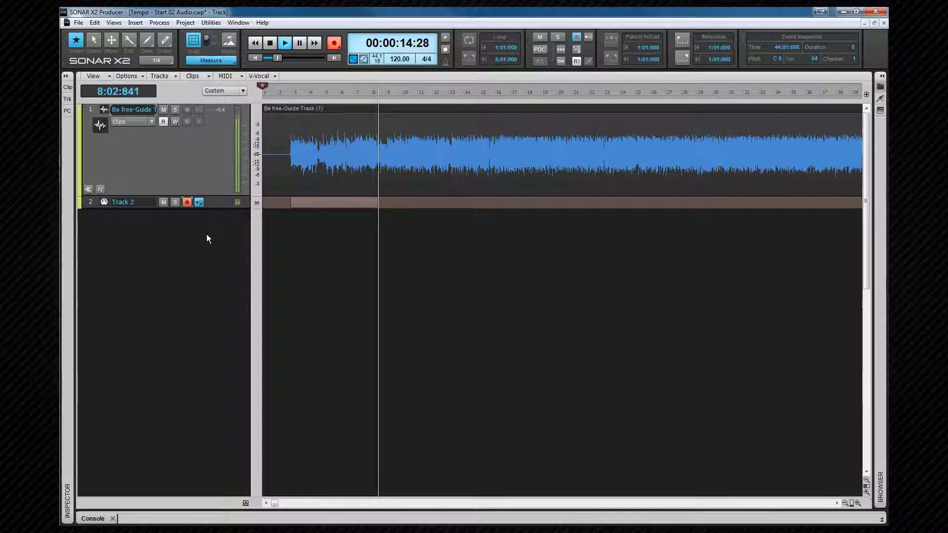
key("space")
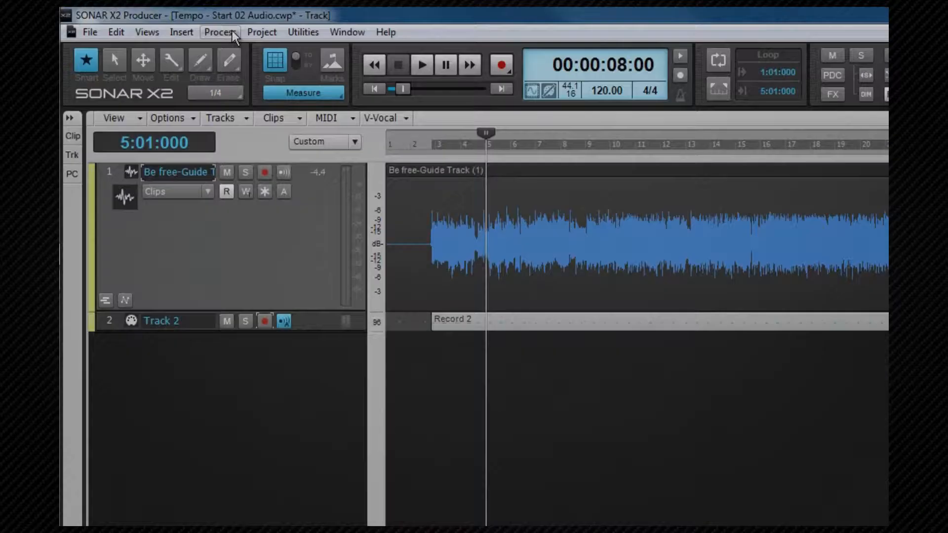
left_click(166, 21)
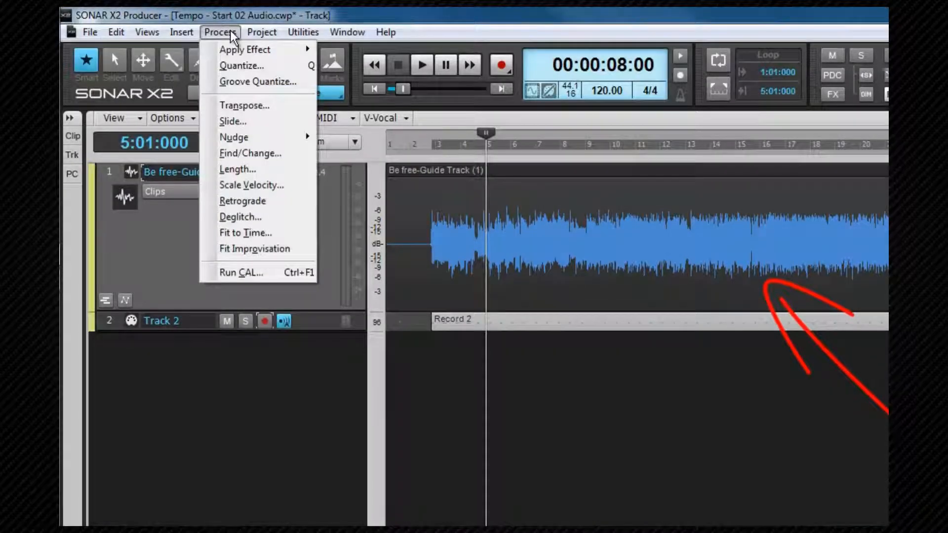
left_click(271, 247)
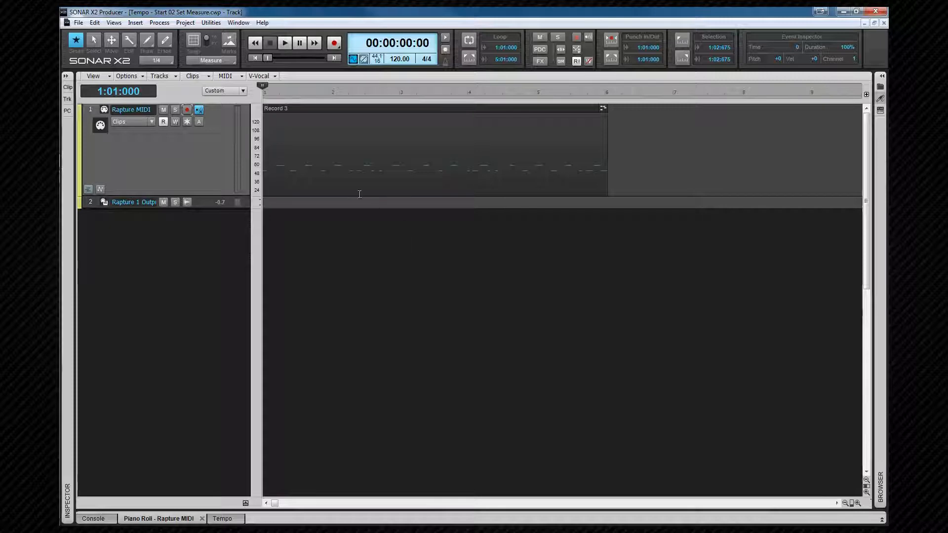
Open the Rapture MIDI clip in the Piano Roll and set the start of its second note to measure 1, beat 2.
double_click(317, 184)
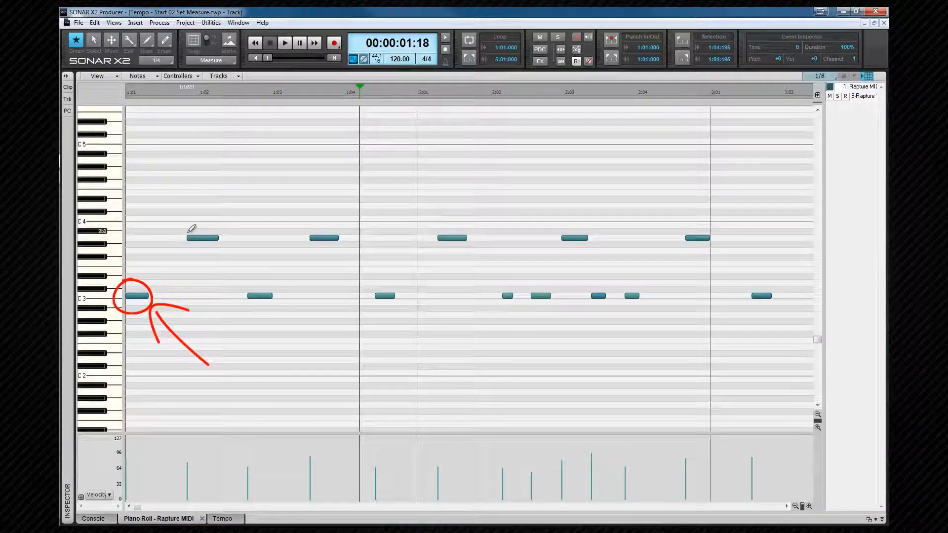
left_click(192, 229)
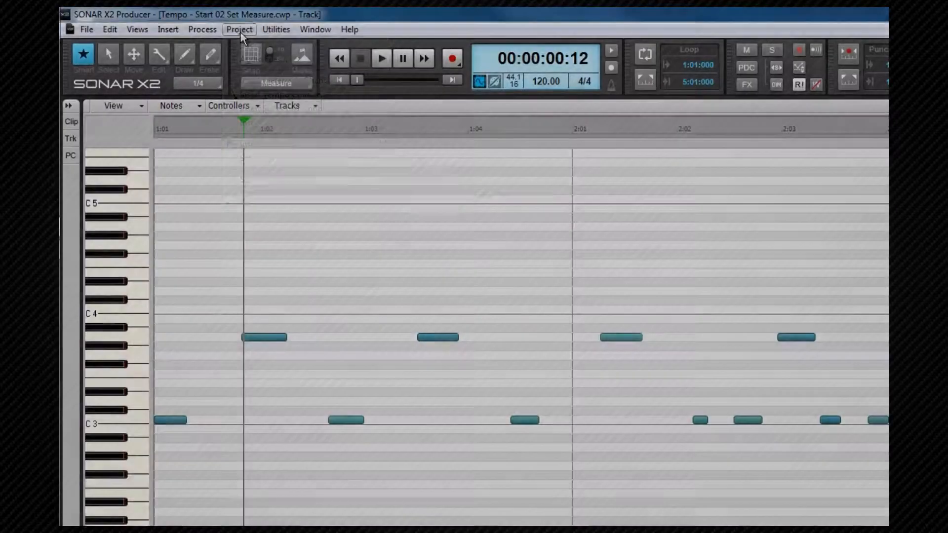
left_click(186, 23)
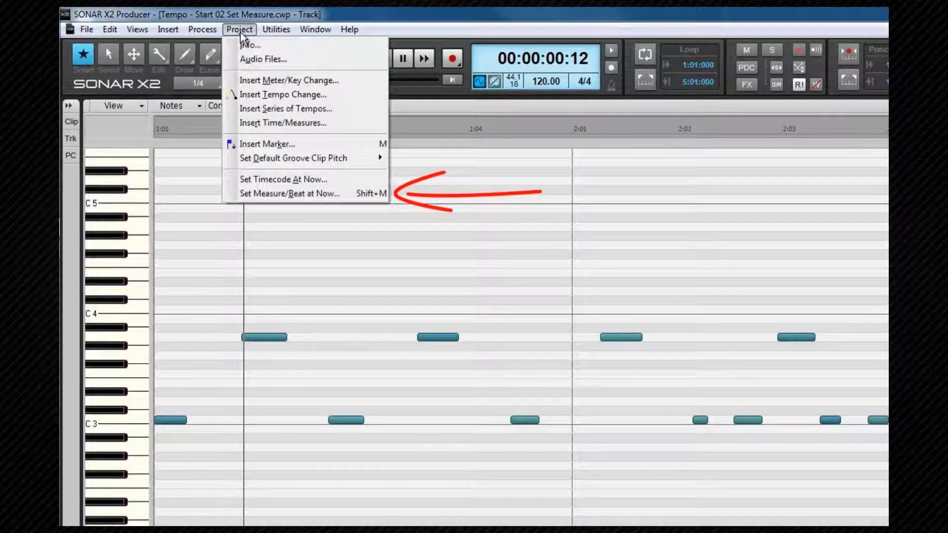
left_click(303, 194)
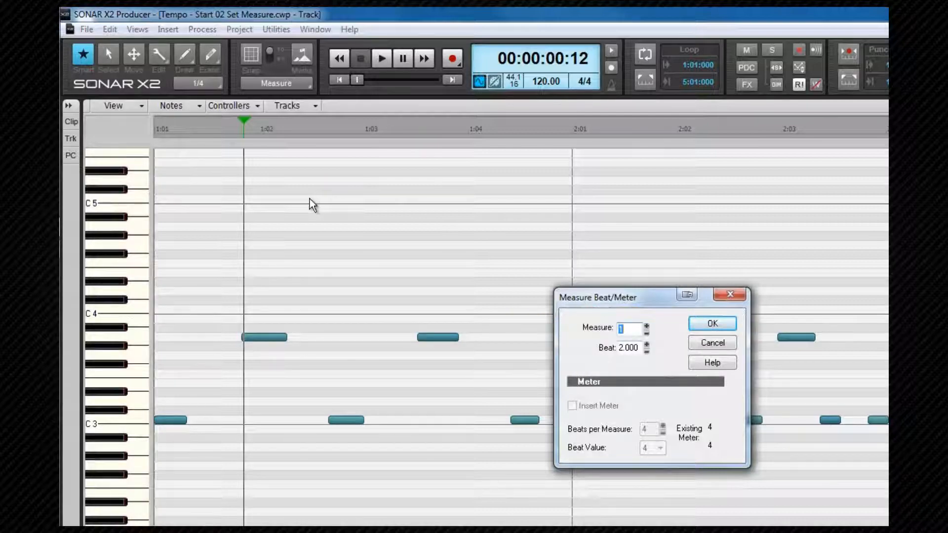
left_click(729, 326)
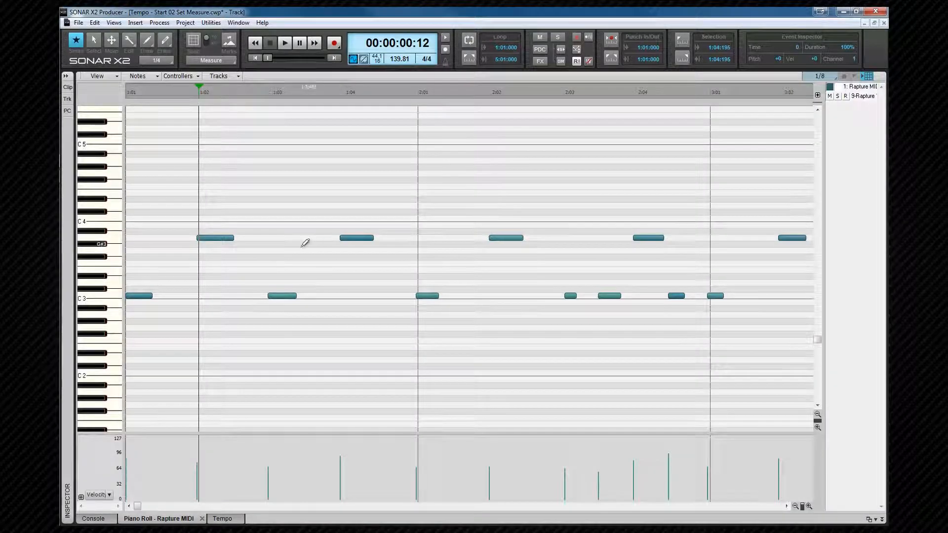
Set the start of the third note in the Rapture MIDI part to measure 1, beat 3.
left_click(272, 282)
key("ctrl+m")
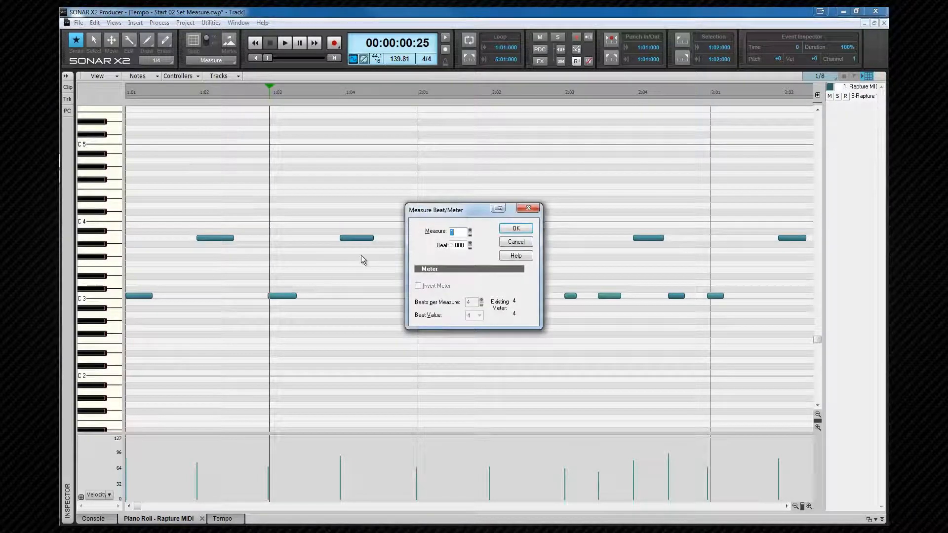
left_click(501, 230)
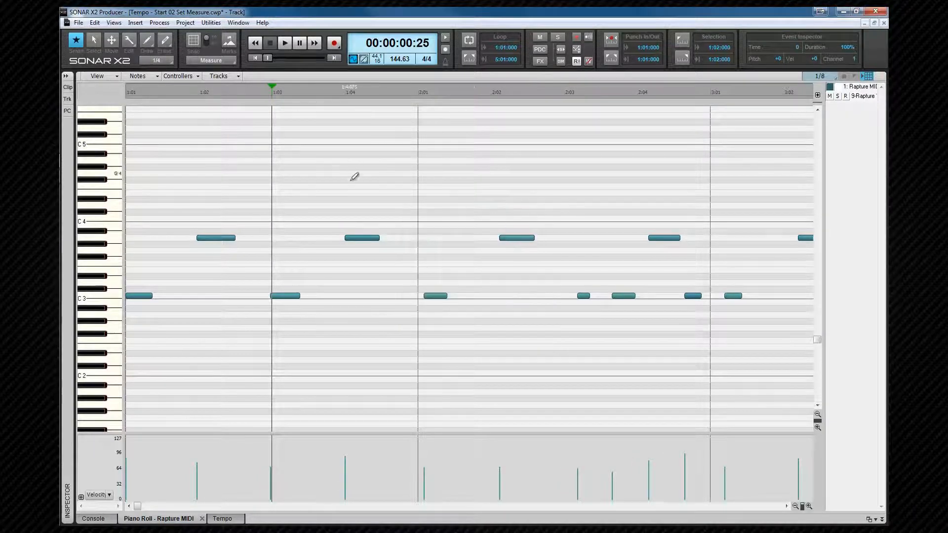
Set the start of the fourth note in the Rapture MIDI part to measure 1, beat 4.
left_click(345, 231)
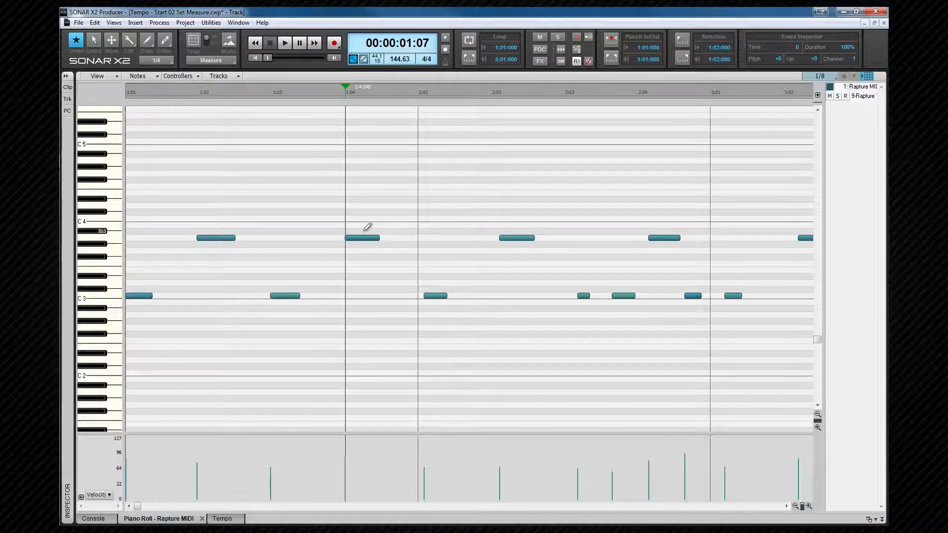
key("ctrl+m")
left_click(513, 229)
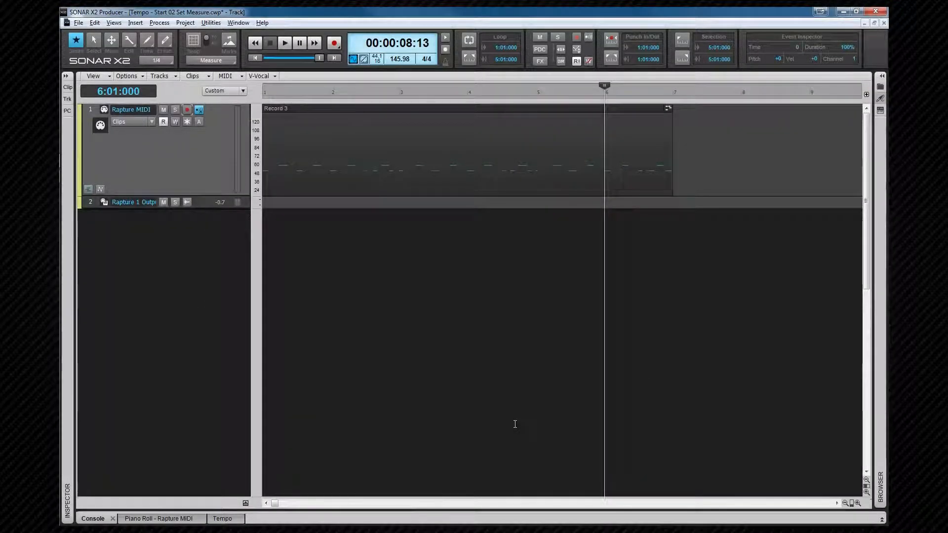
Show the Tempo view, widen its tempo list to reveal the full values, and play the project from the beginning.
key("alt+shift+5")
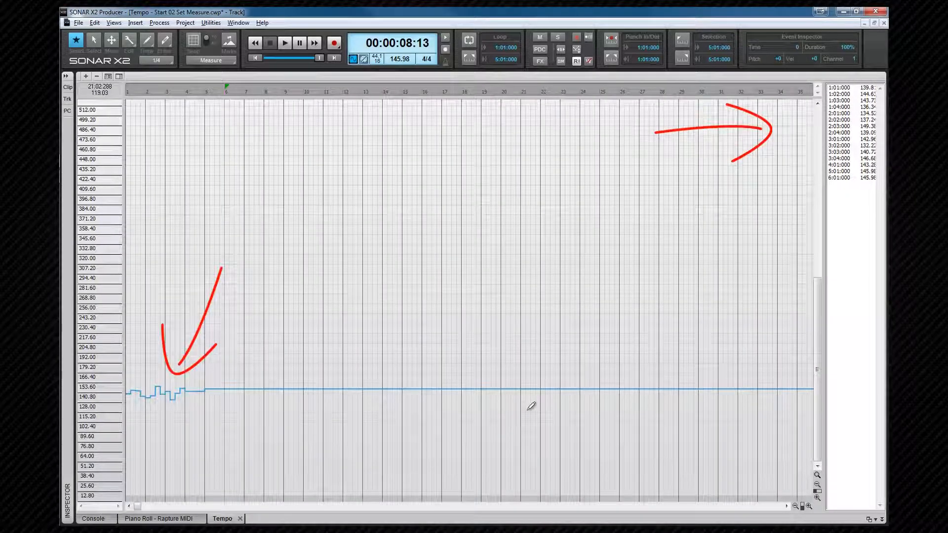
left_click_drag(823, 265, 778, 264)
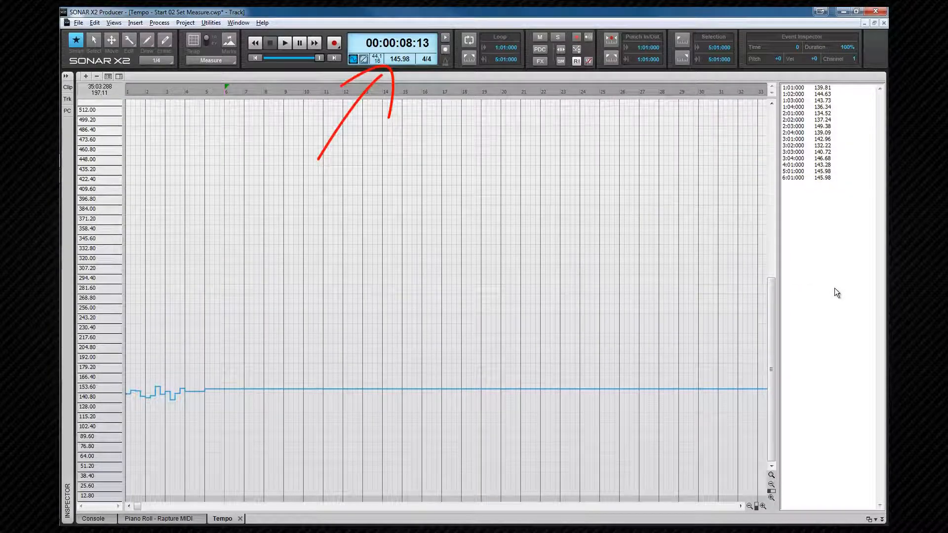
key("ctrl+Home")
key("space")
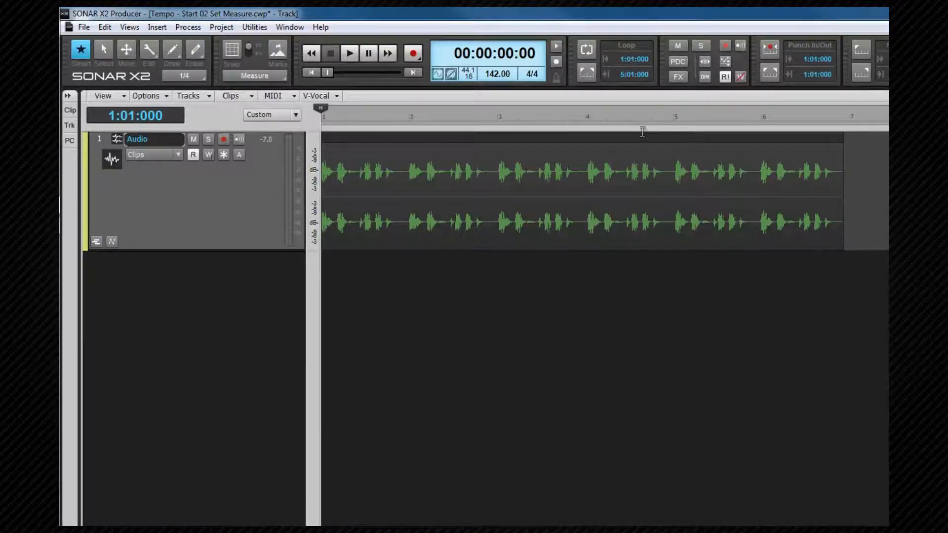
Select the clip on the Audio track and display its audio transients.
left_click(628, 138)
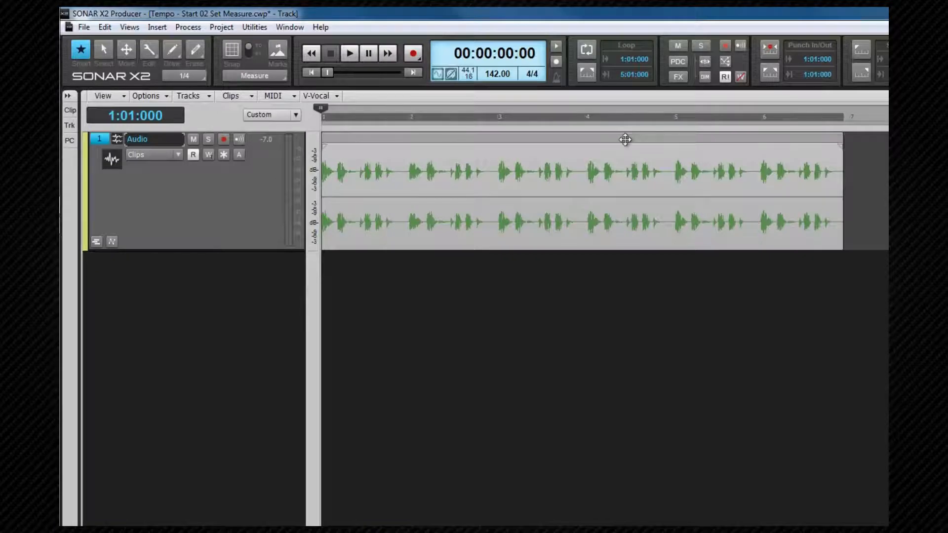
key("t")
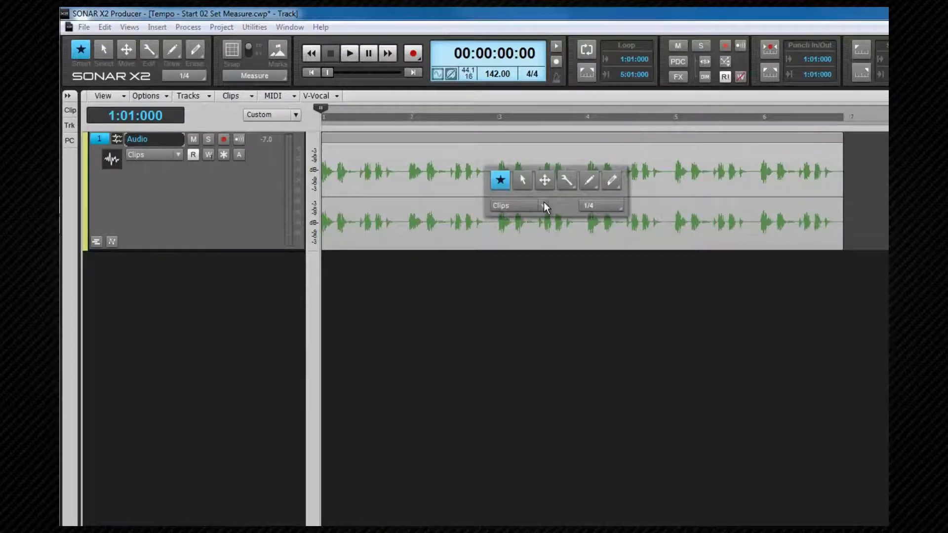
left_click(543, 204)
left_click(532, 238)
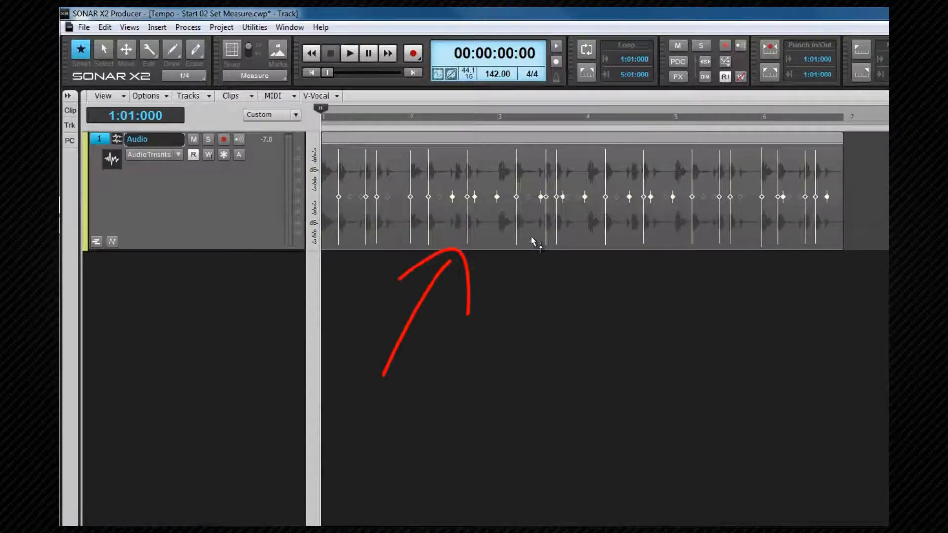
Set the project tempo from the audio clip by measure with AudioSnap, and play back the result.
key("a")
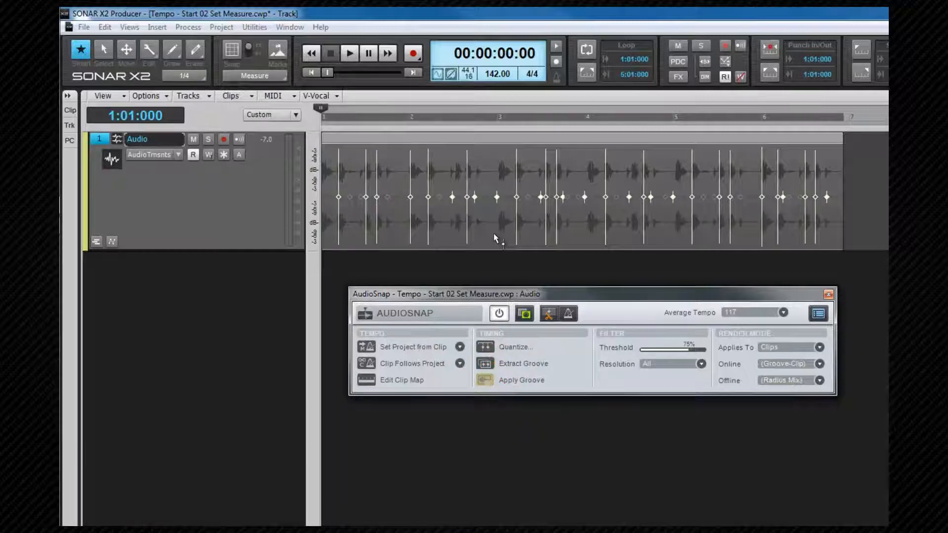
left_click(459, 347)
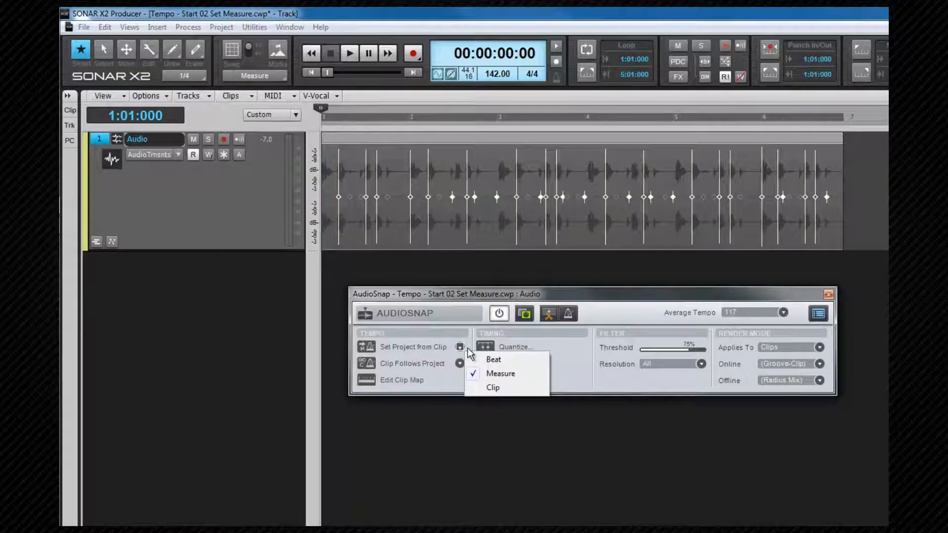
left_click(371, 349)
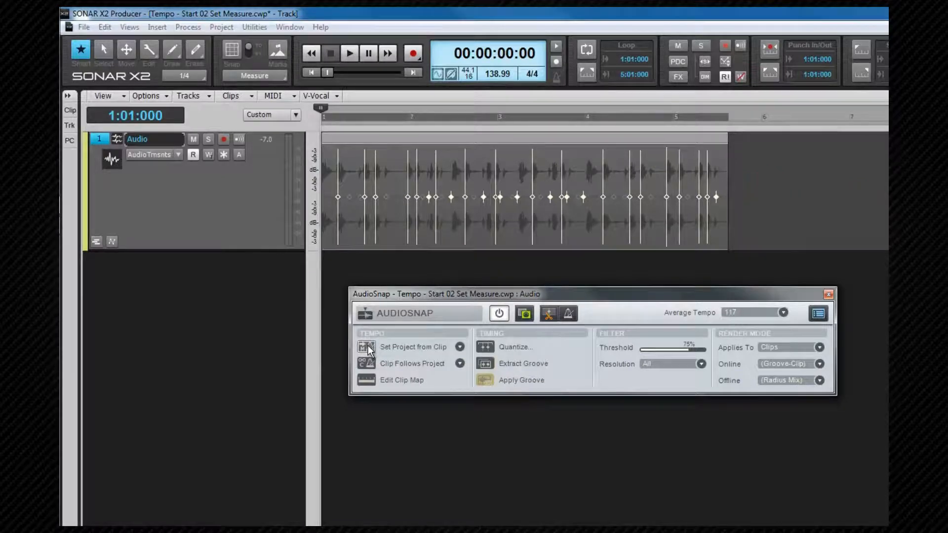
key("space")
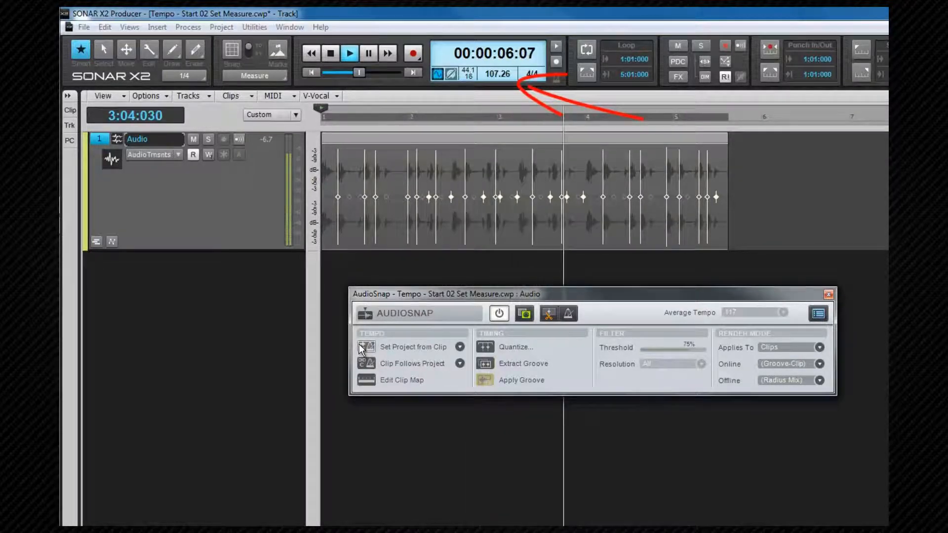
key("space")
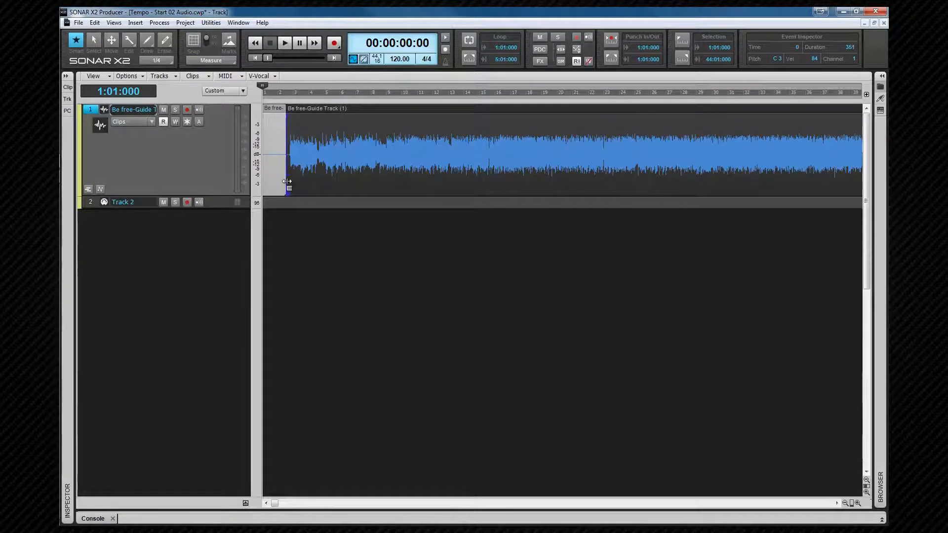
Enable groove-clip looping on the Be free-Guide Track (1) clip, accept discarding its hidden data, and play it from near its start.
left_click(335, 107)
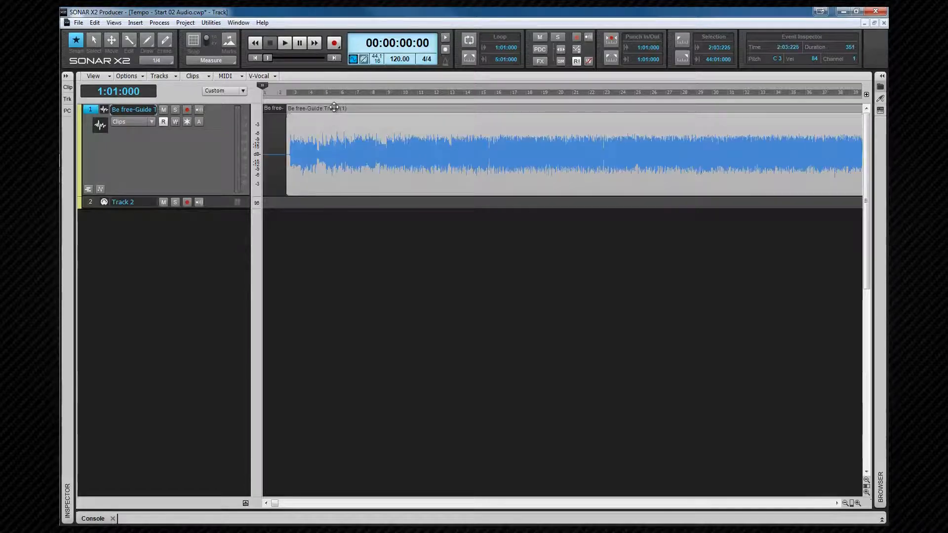
key("ctrl+l")
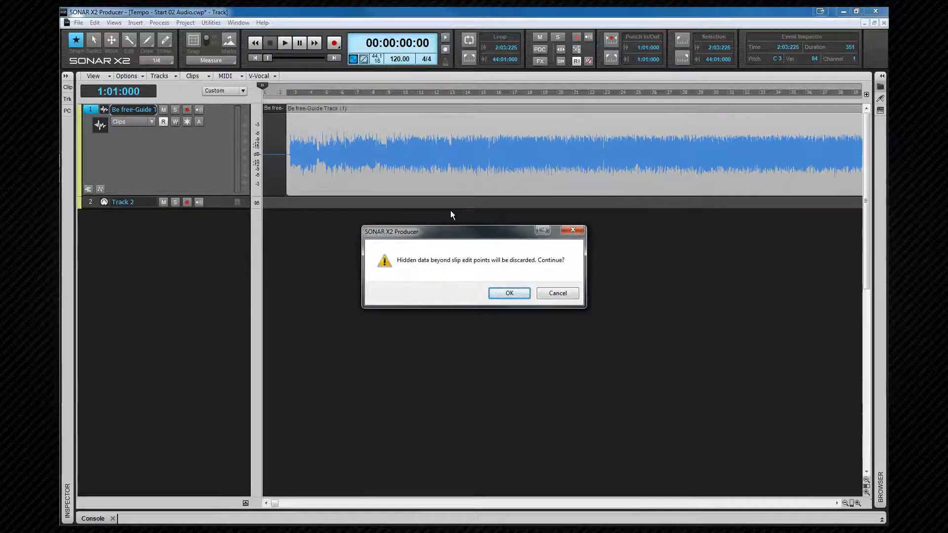
left_click(508, 293)
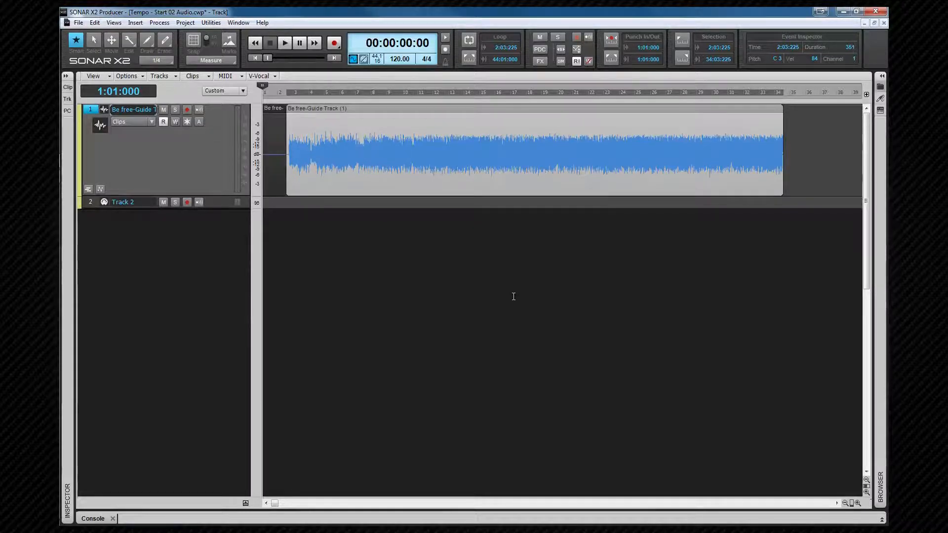
left_click(284, 96)
key("space")
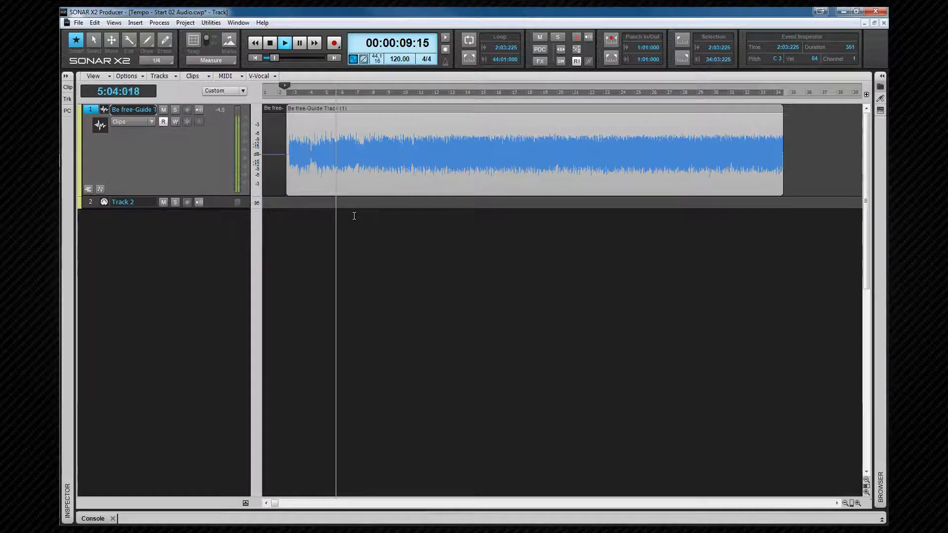
key("space")
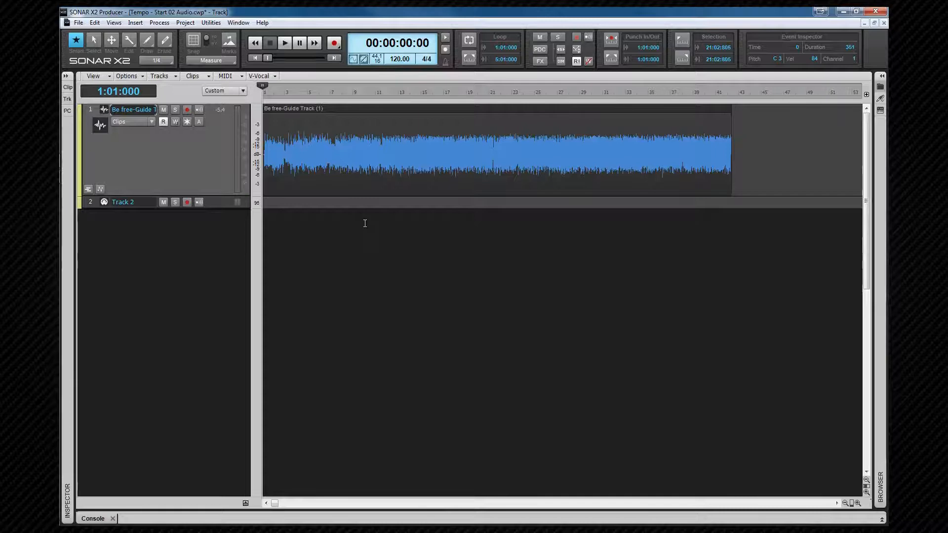
Time-stretch the Be free-Guide Track (1) clip to 118% by its end edge and audition it.
key("ctrl")
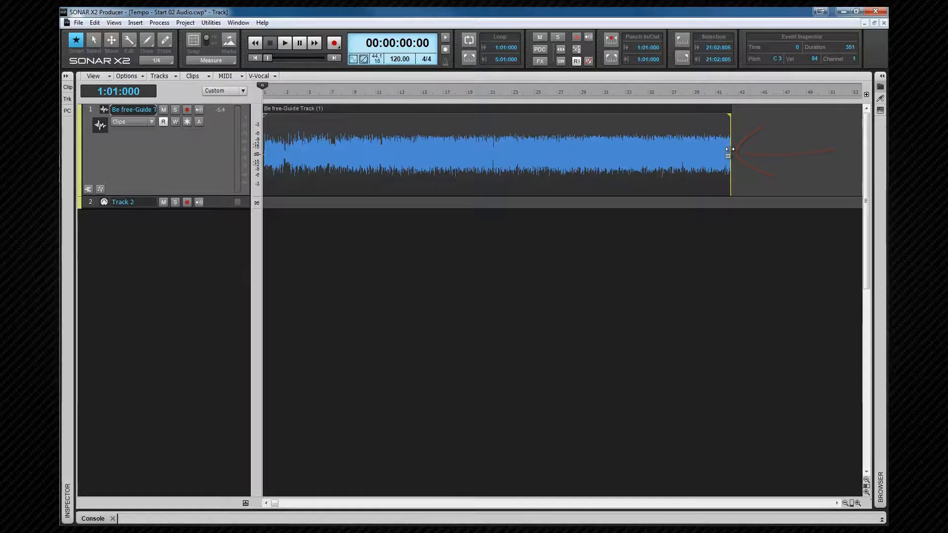
left_click_drag(730, 150, 814, 149)
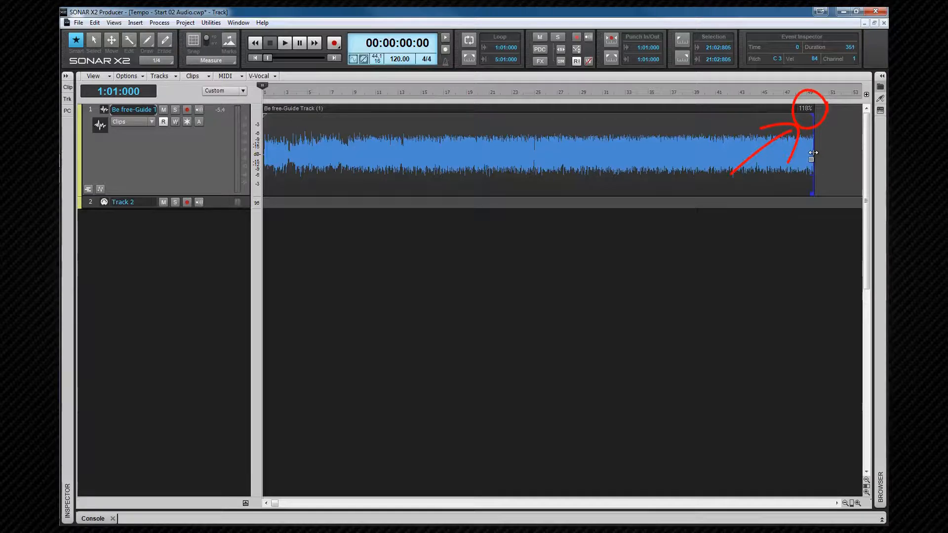
key("space")
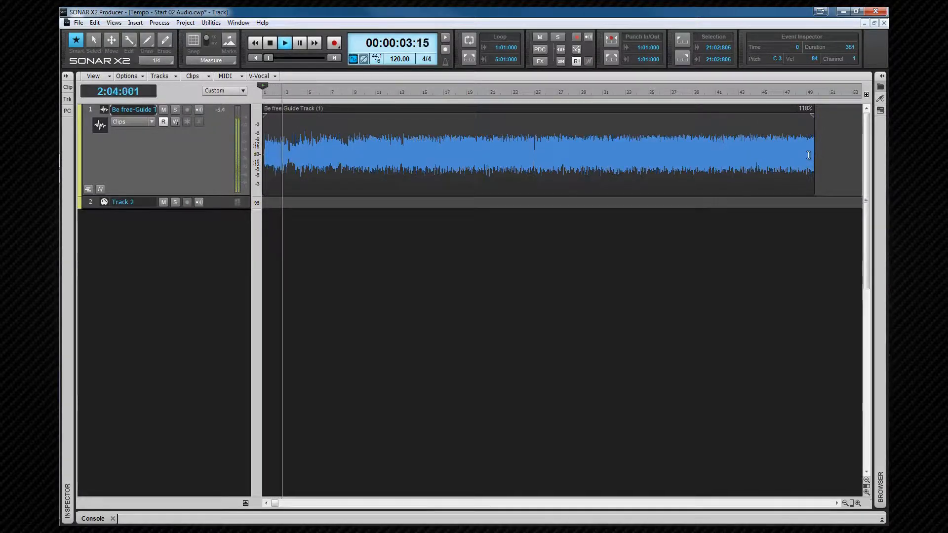
key("space")
Time-stretch the guide track clip to 88% and audition it.
left_click_drag(812, 150, 669, 150)
key("space")
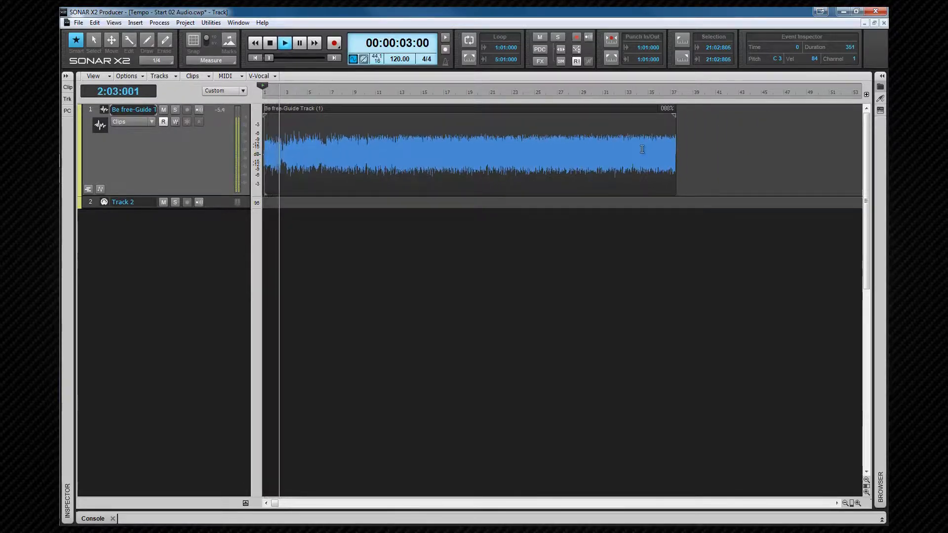
key("space")
Time-stretch the guide track clip to 73%, audition it, and undo the stretching to restore the original length.
left_click_drag(675, 149, 606, 149)
key("space")
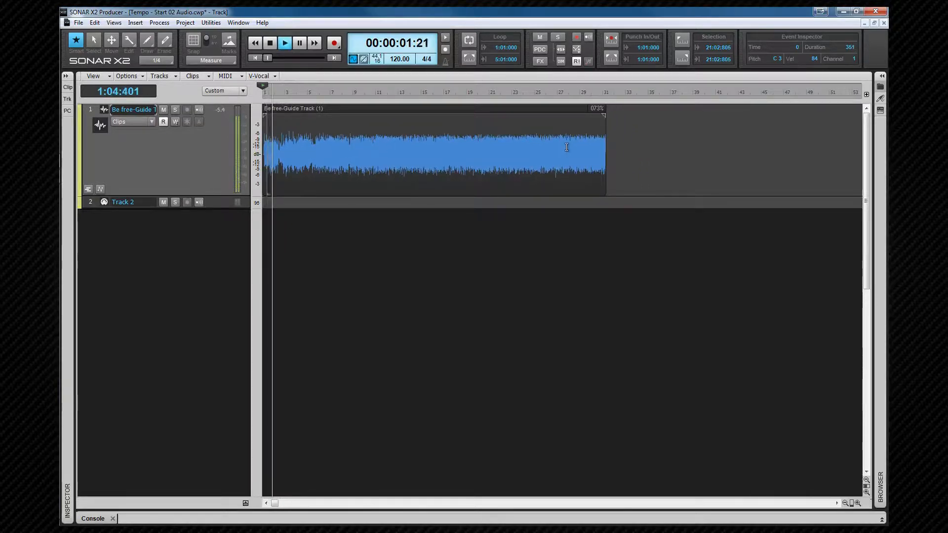
key("space")
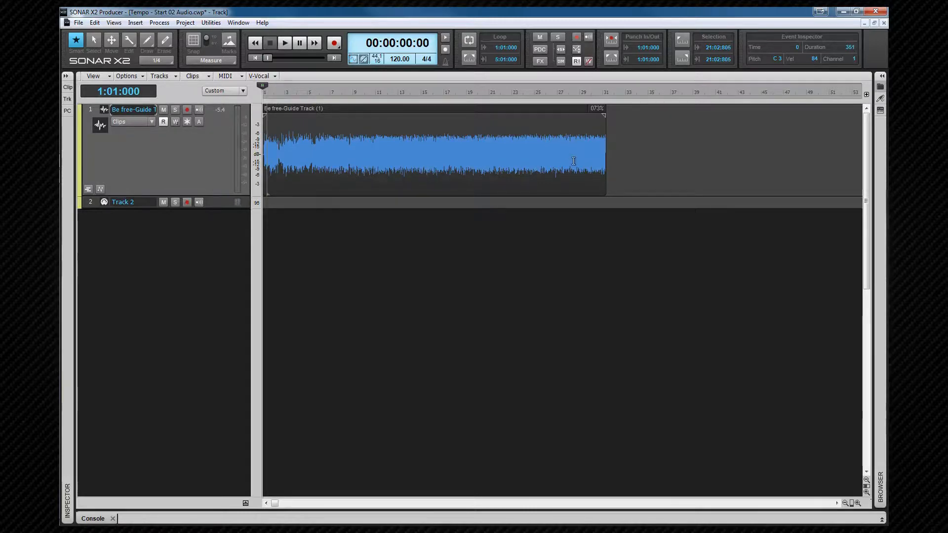
key("ctrl+z")
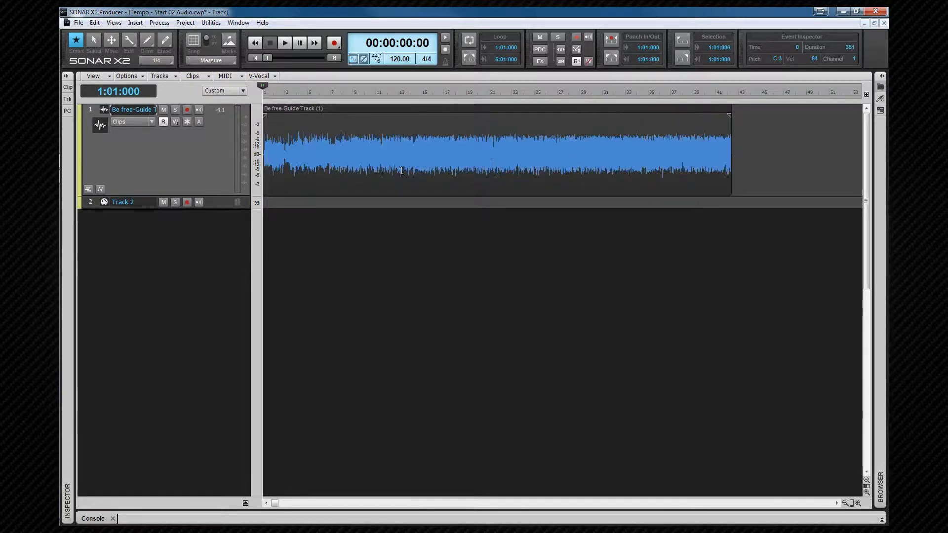
Change the guide clip's start times and durations by 110 percent with the Length process, stretching audio as Radius Mix, and audition it.
left_click(409, 112)
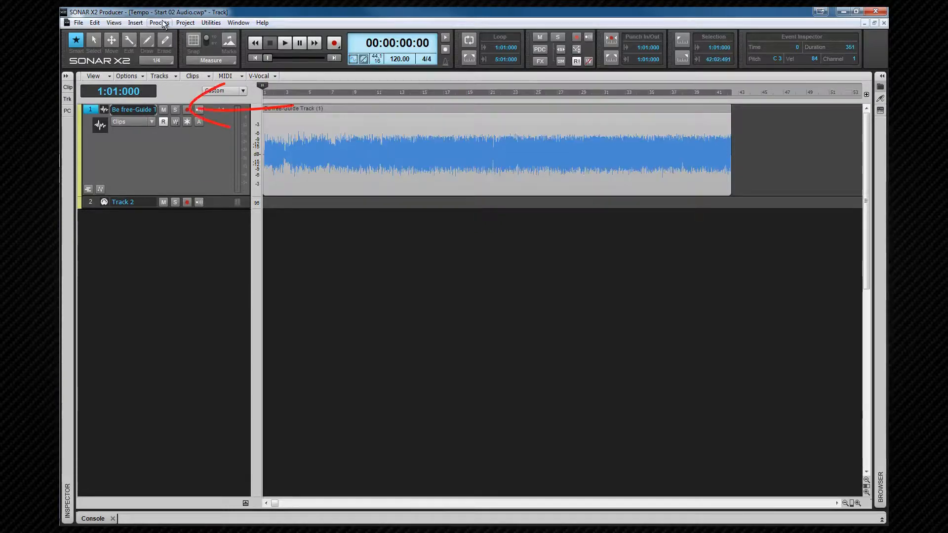
left_click(159, 23)
left_click(176, 107)
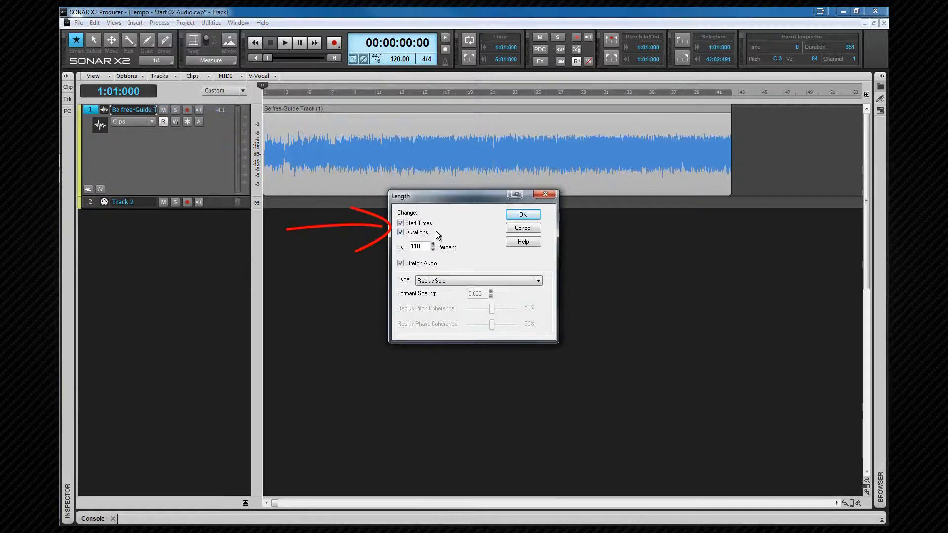
left_click(406, 233)
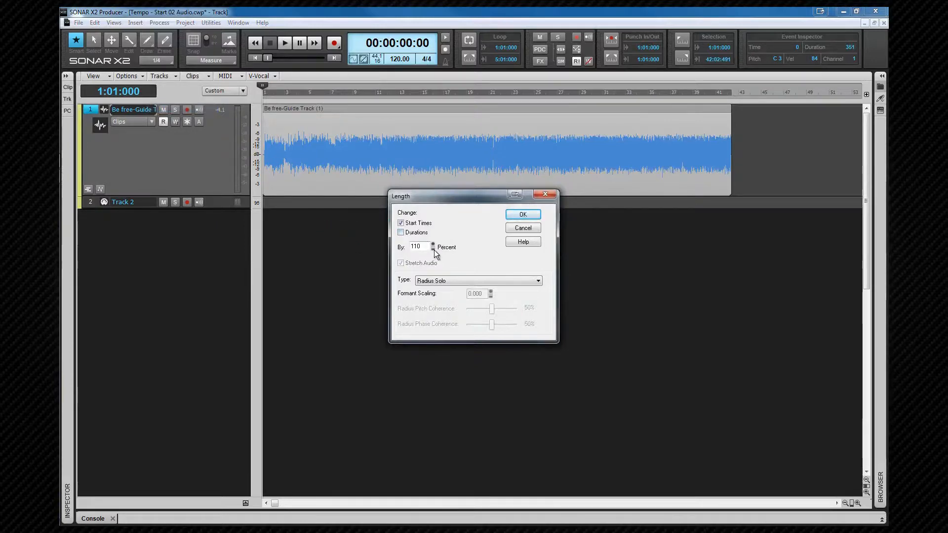
left_click(400, 232)
left_click(401, 263)
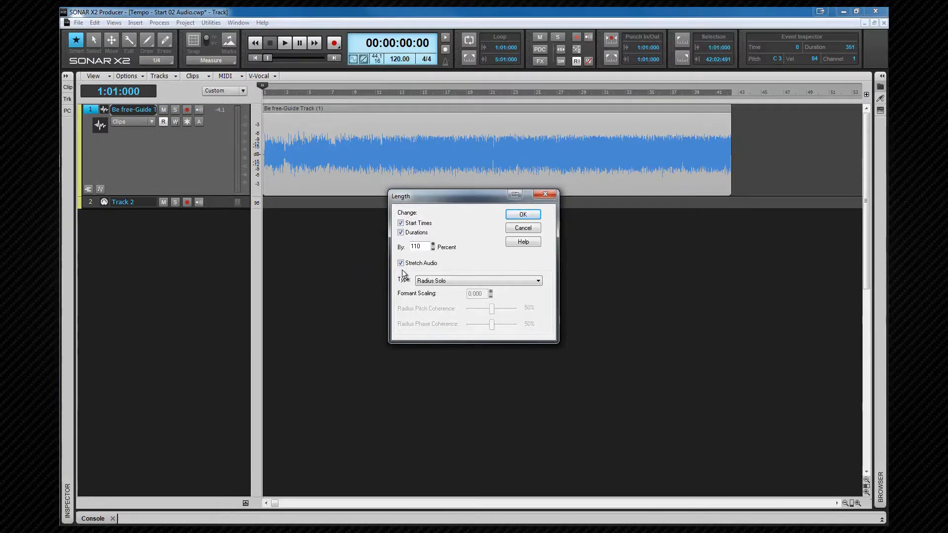
left_click(537, 281)
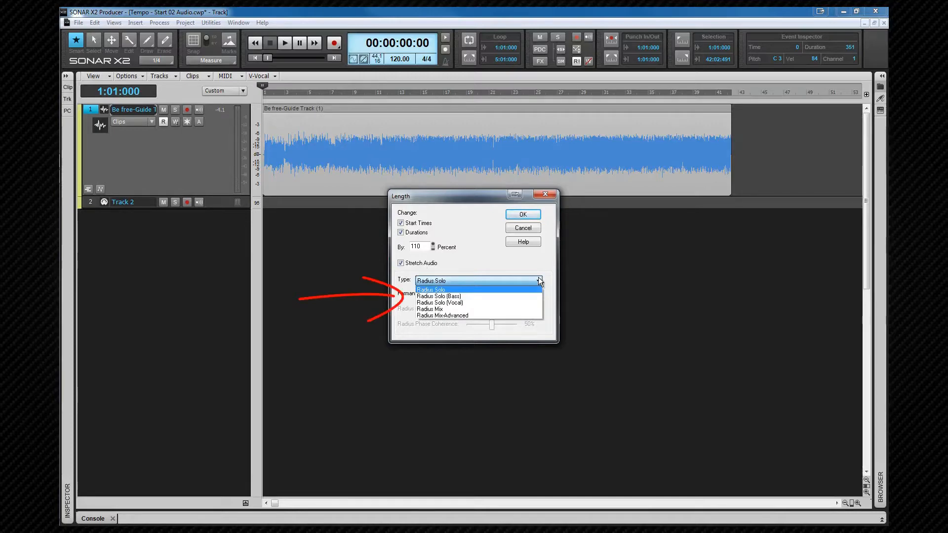
left_click(535, 310)
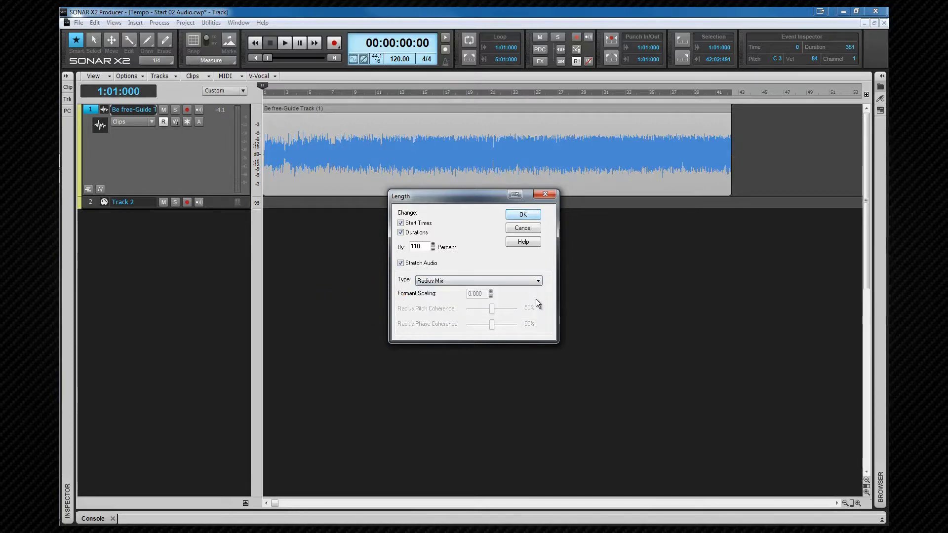
left_click(524, 215)
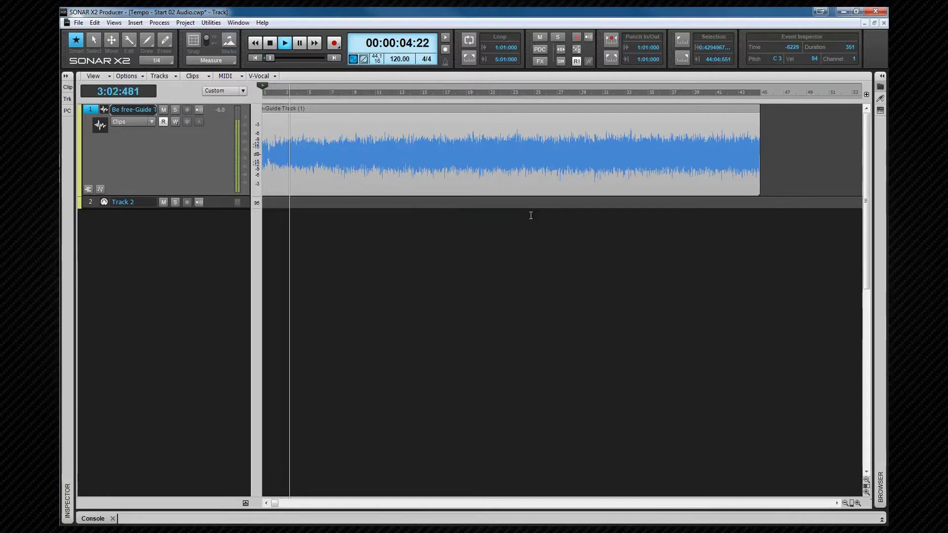
key("space")
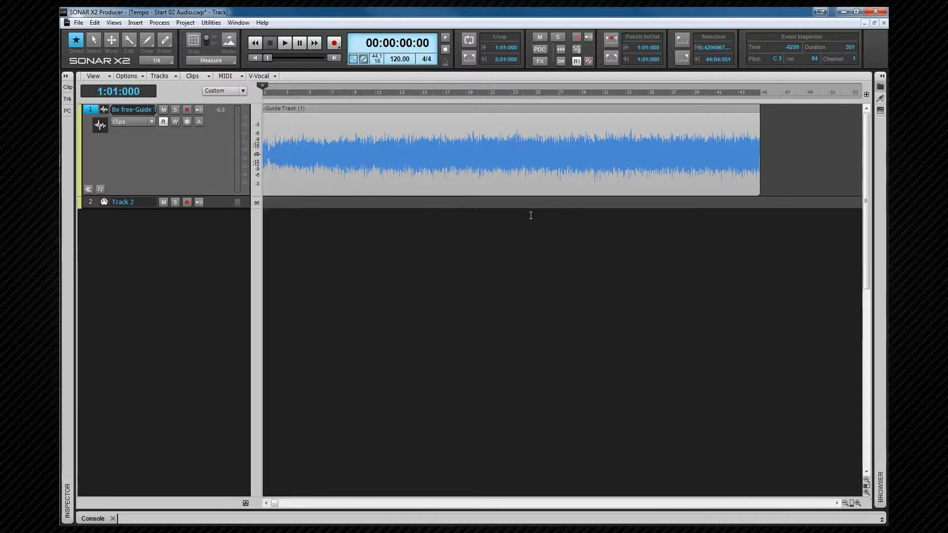